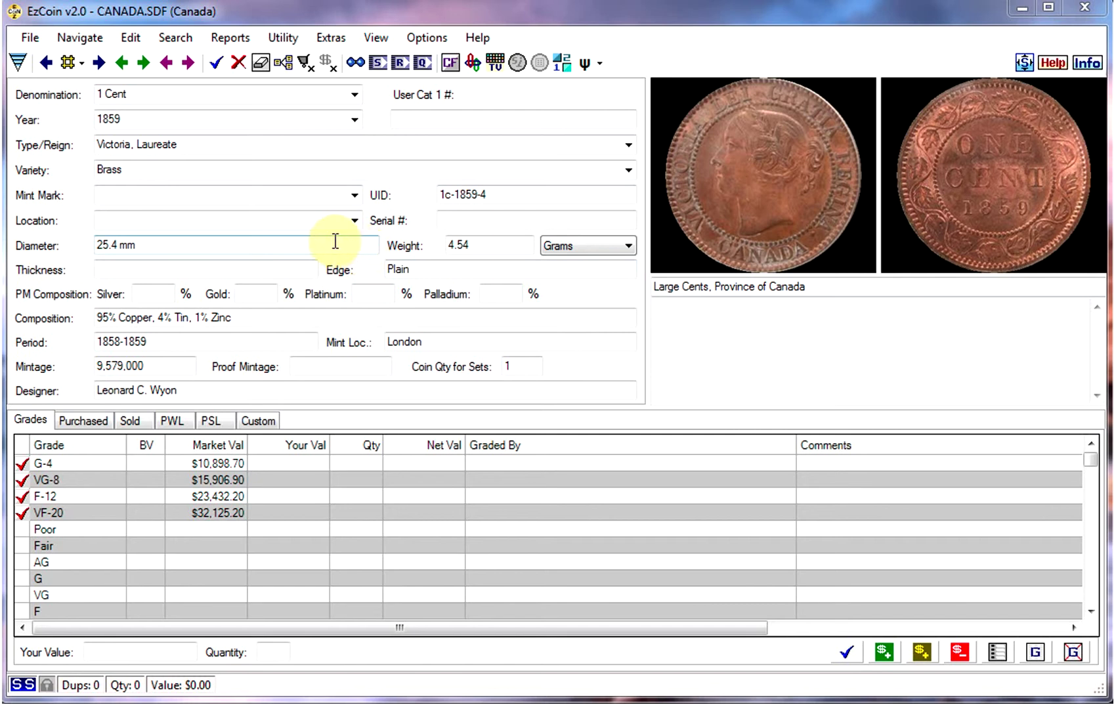
# Run a Rapid Multi Entry search for supplied, not inventoried 1 Cent coins from 1950 to 1970 and open the matching records
pyautogui.click(138, 40)
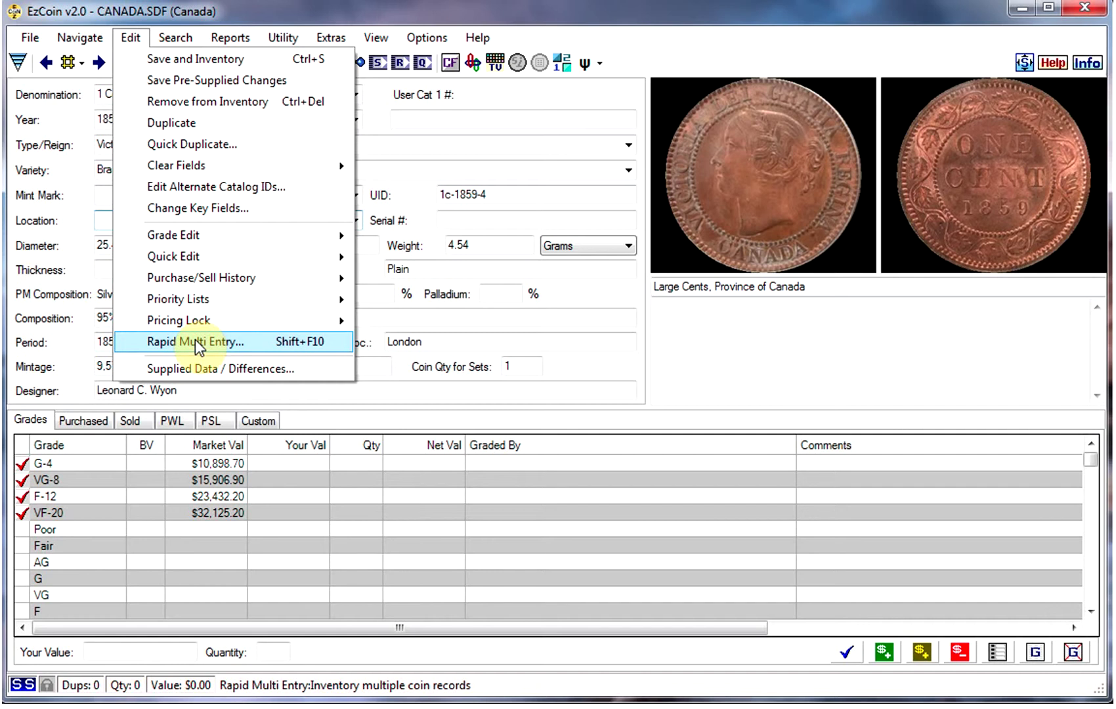
pyautogui.click(195, 342)
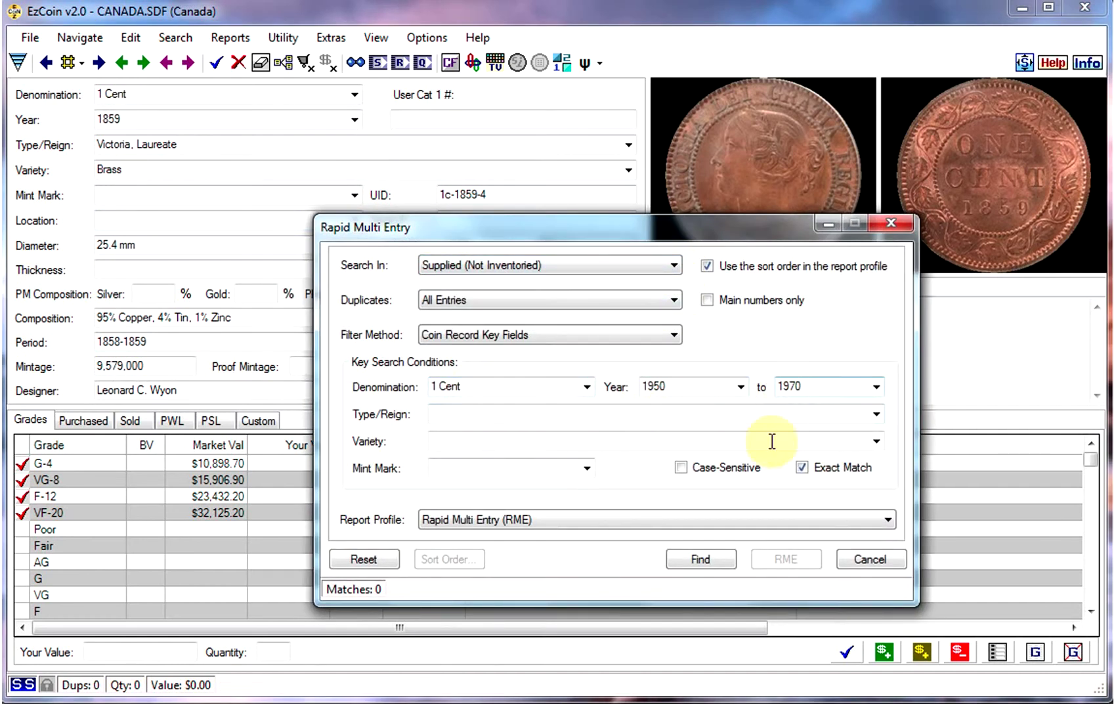
pyautogui.click(698, 567)
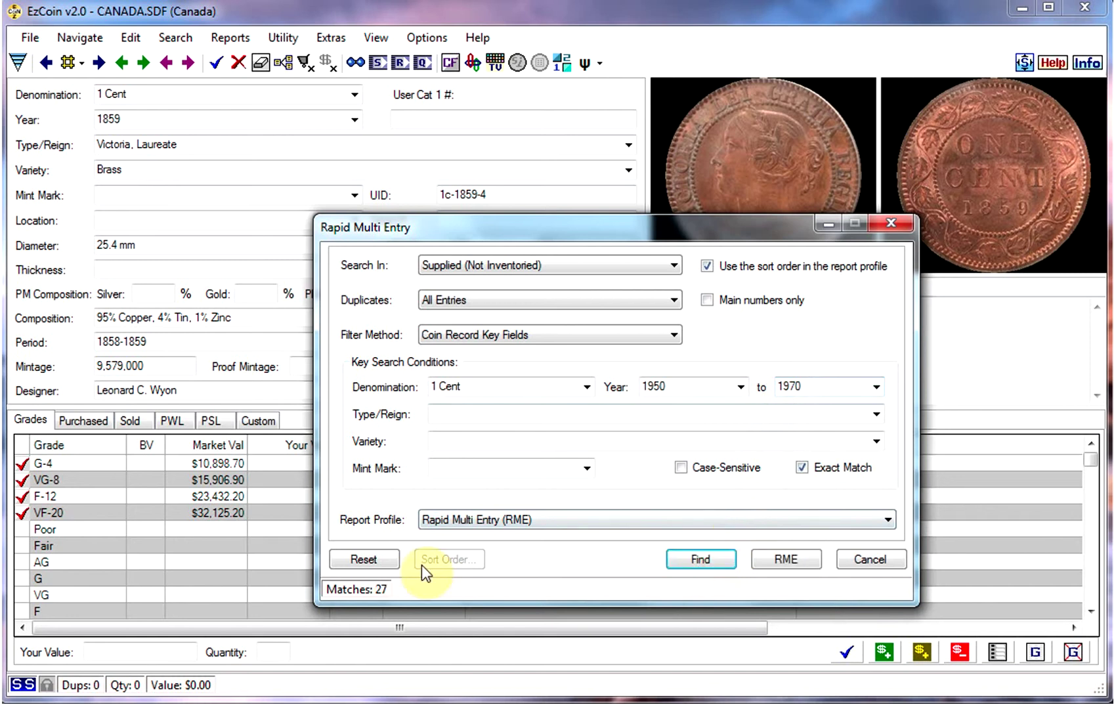
pyautogui.click(779, 563)
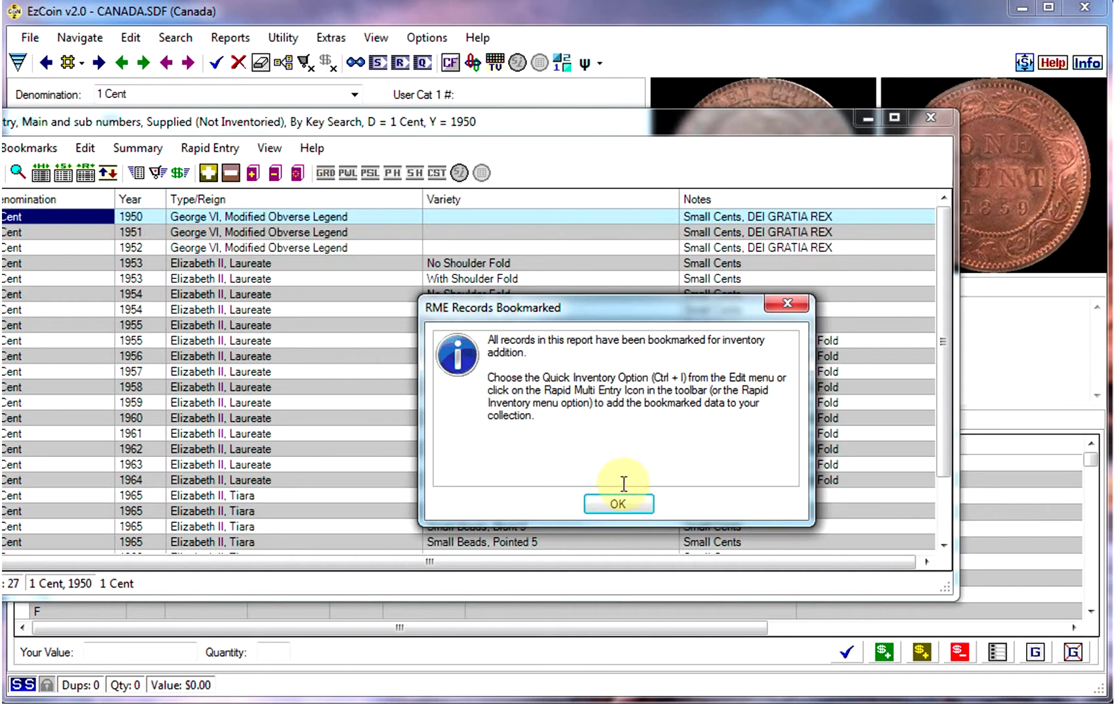
pyautogui.click(627, 507)
pyautogui.moveTo(378, 121); pyautogui.dragTo(481, 129)
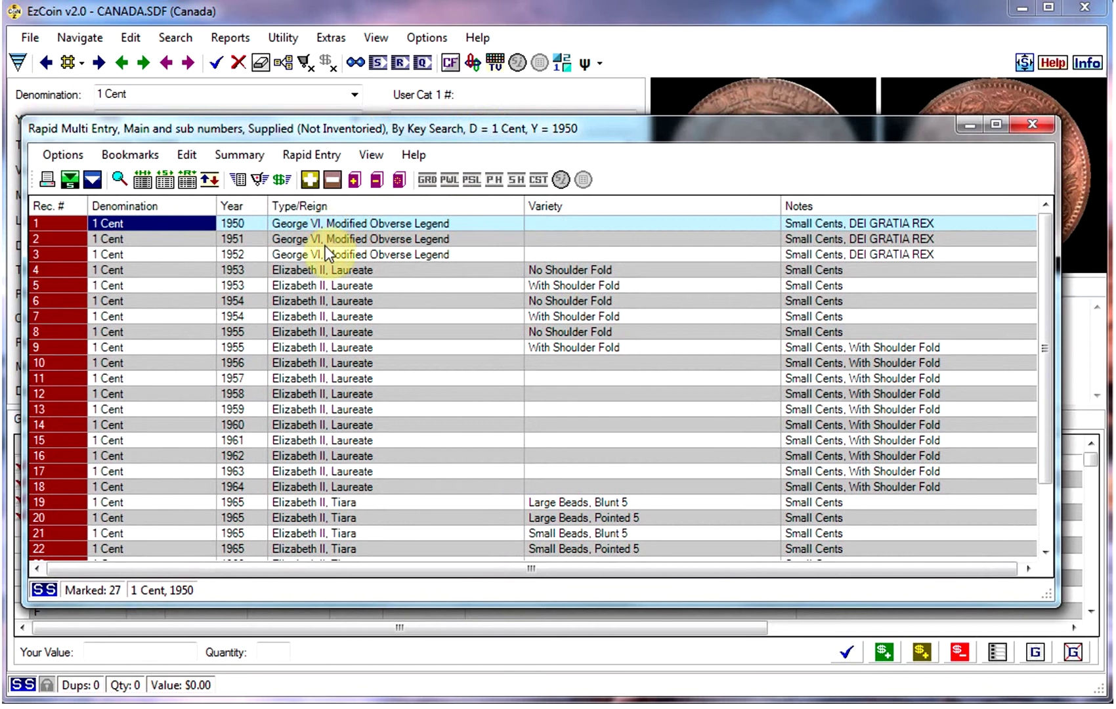
# Start a Rapid Inventory entry for the bookmarked 1 Cent records and select grade MS-65
pyautogui.rightClick(247, 259)
pyautogui.moveTo(469, 385)
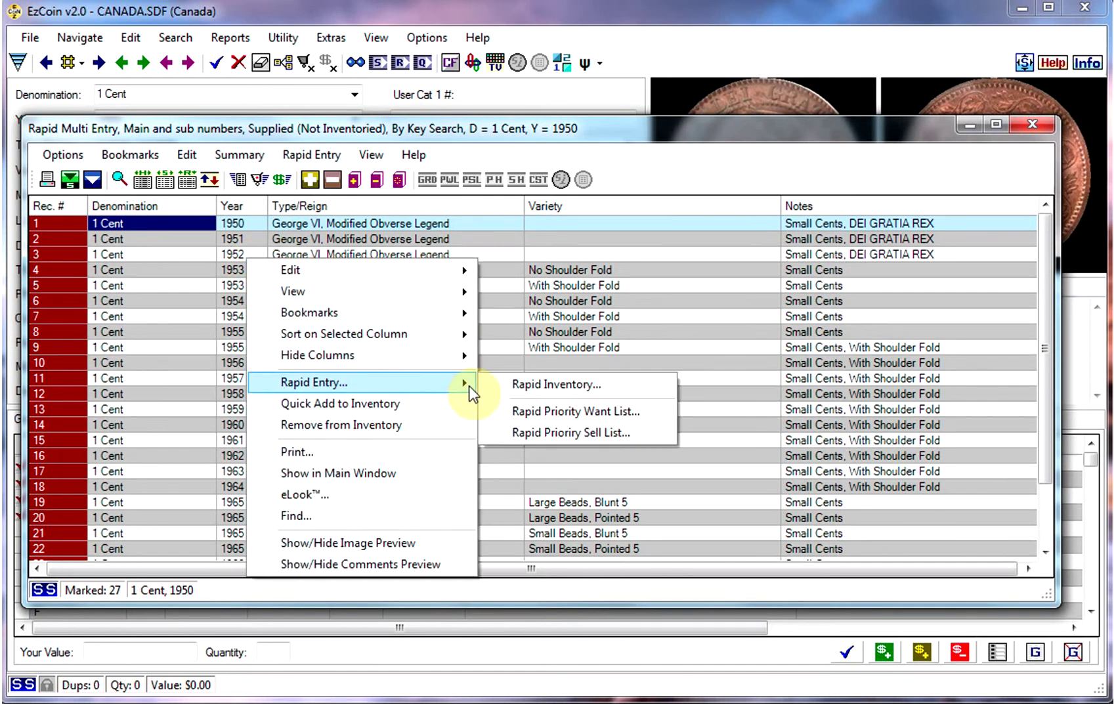
pyautogui.click(521, 385)
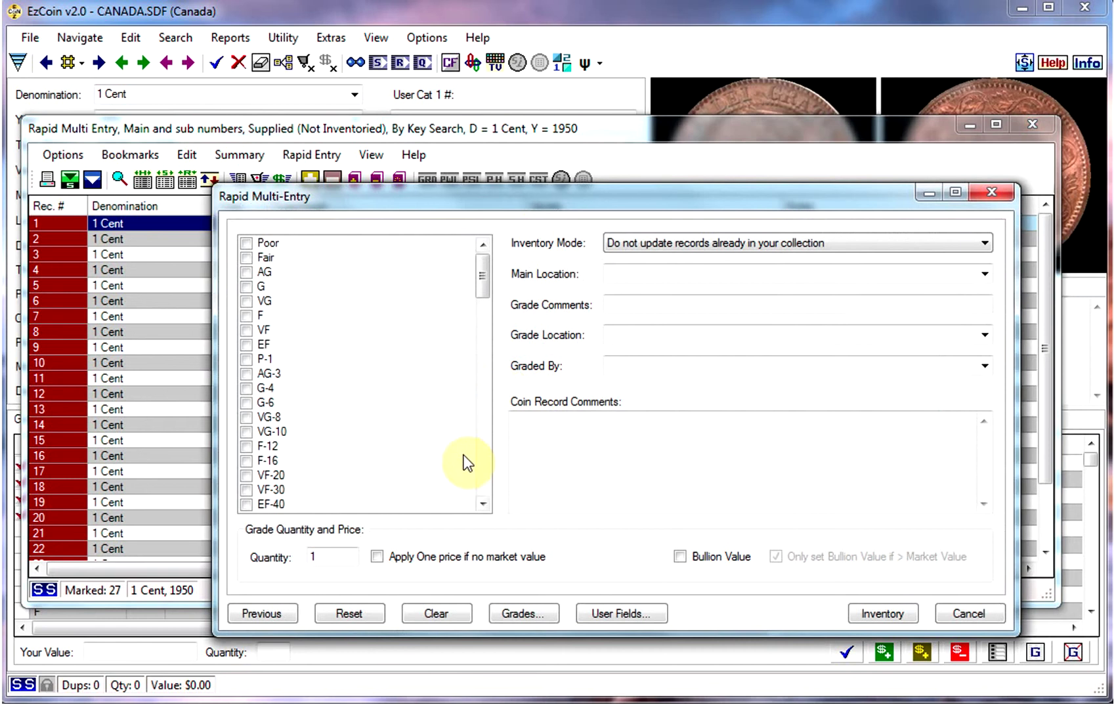
pyautogui.click(479, 467)
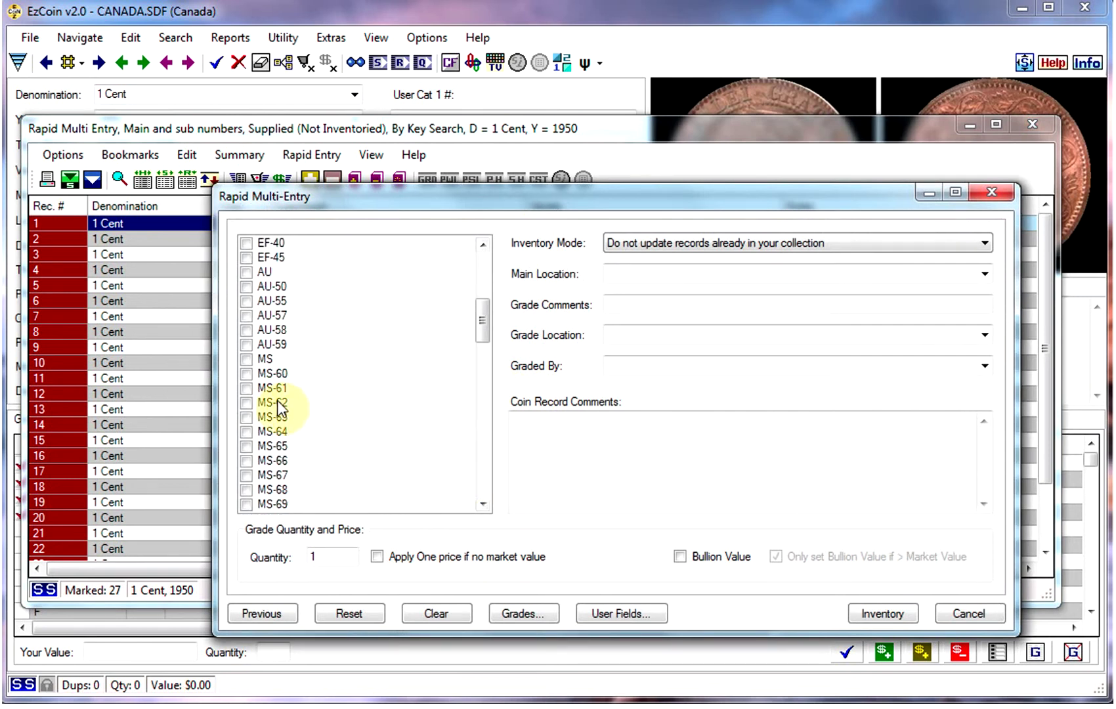
pyautogui.click(248, 445)
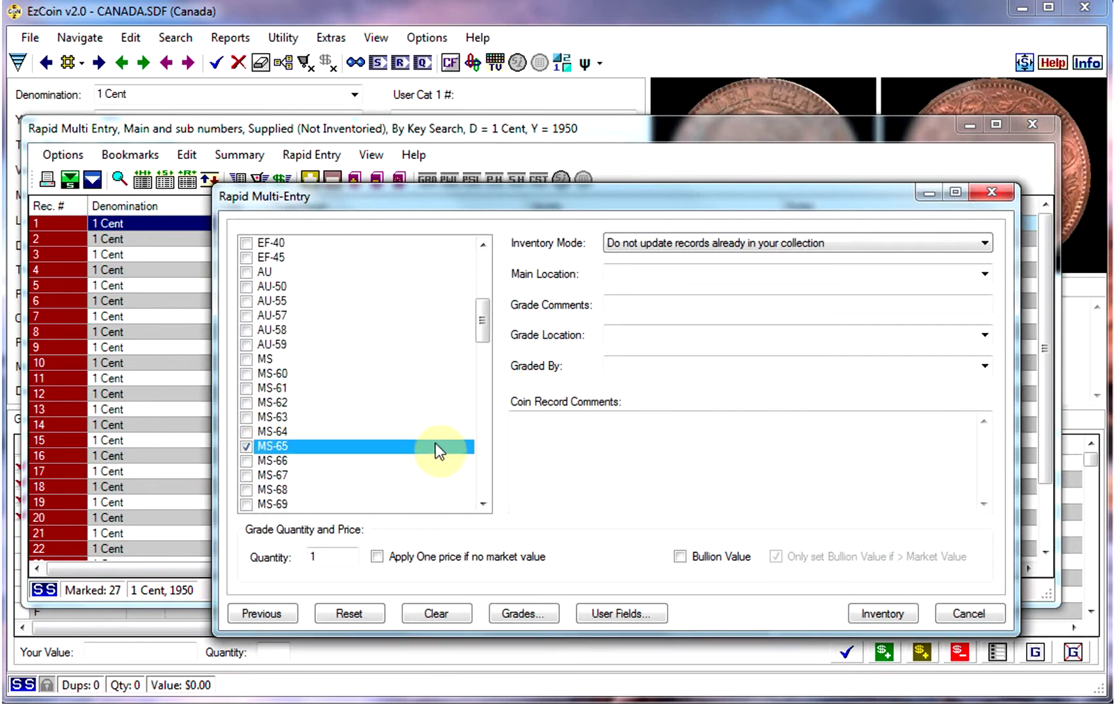
# Set the main location to Top Shelf and the grade location to Row 1, Col 1
pyautogui.click(981, 273)
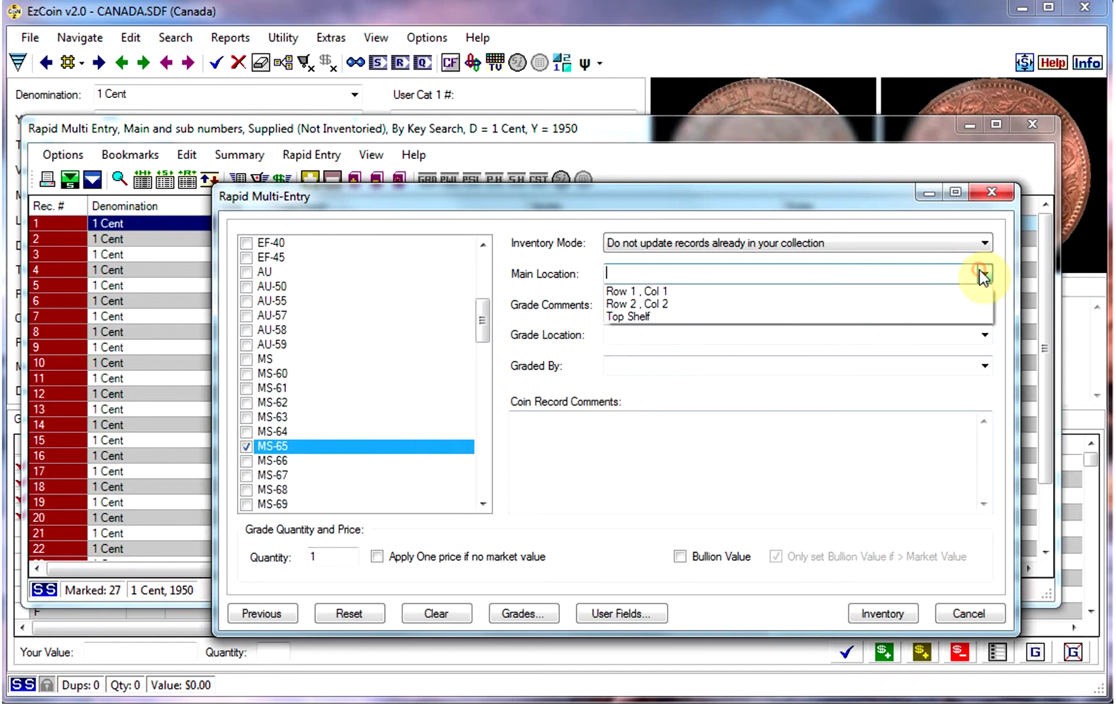
pyautogui.click(631, 317)
pyautogui.click(644, 334)
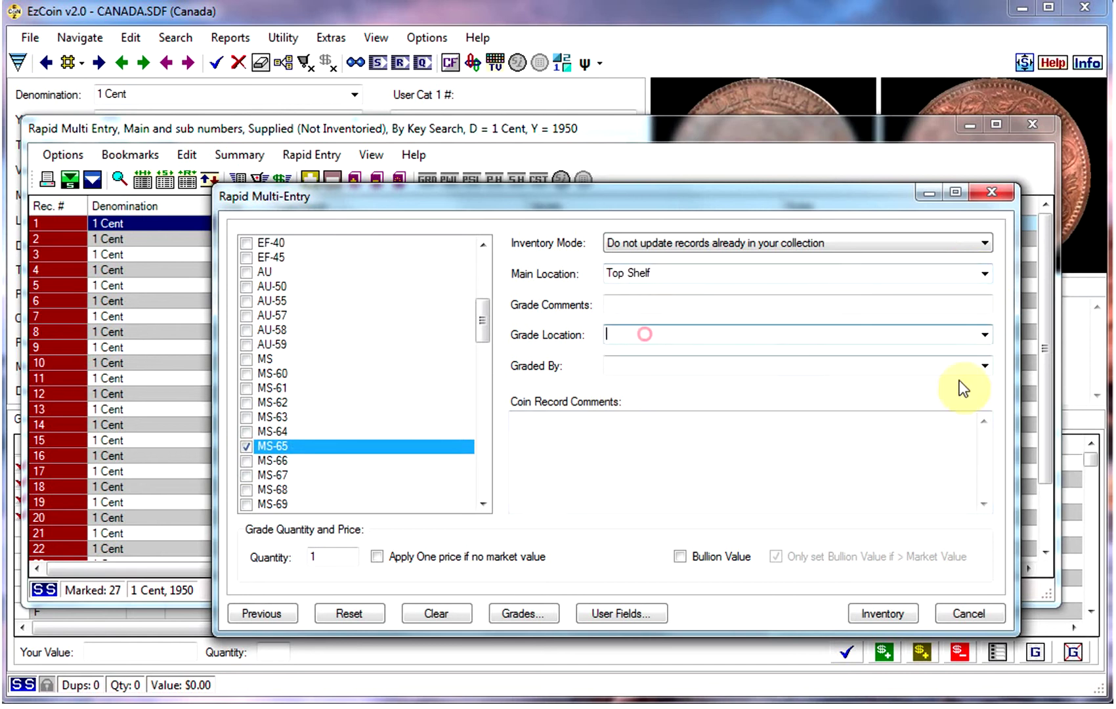
pyautogui.click(982, 334)
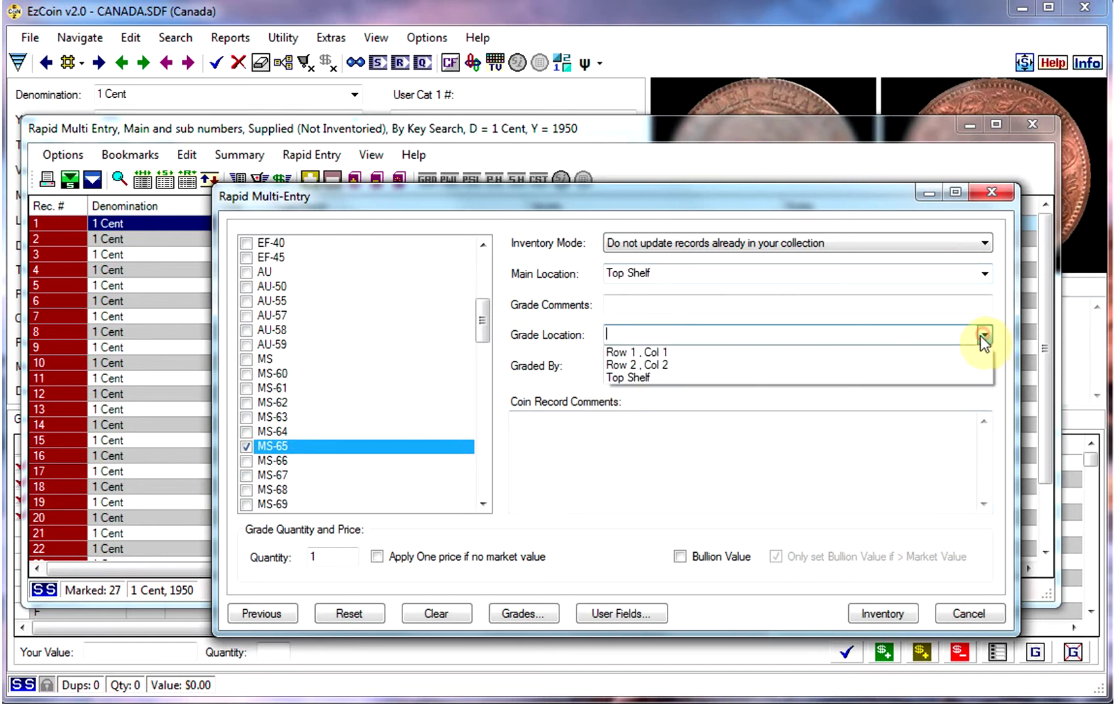
pyautogui.click(682, 350)
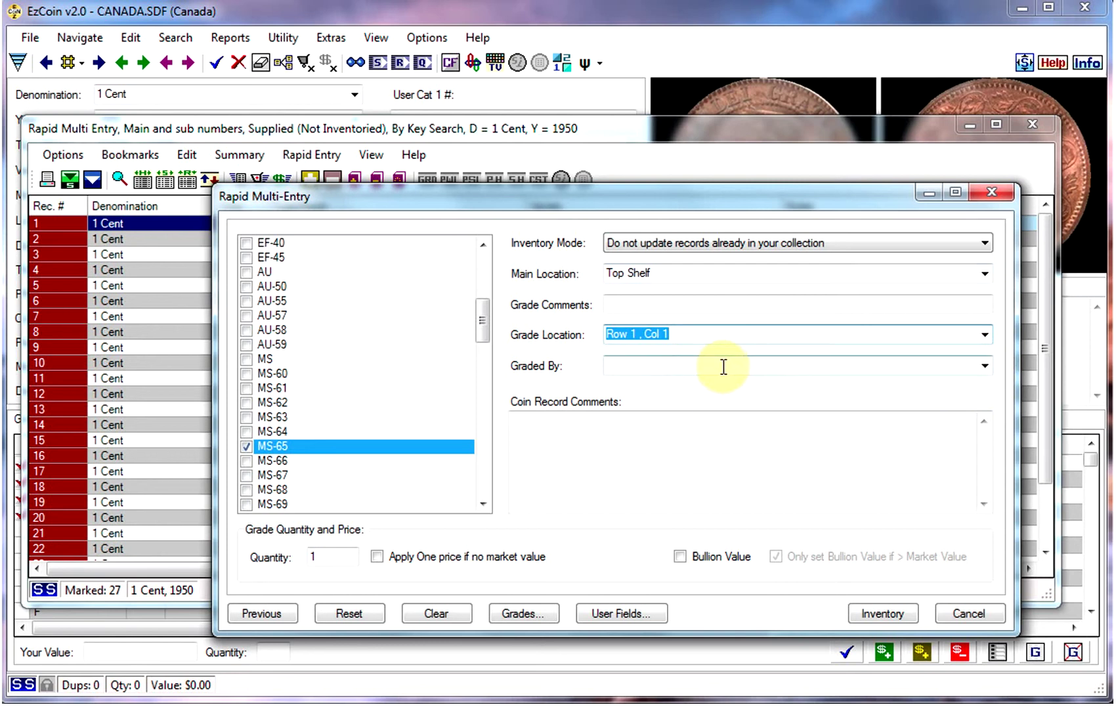
pyautogui.click(758, 419)
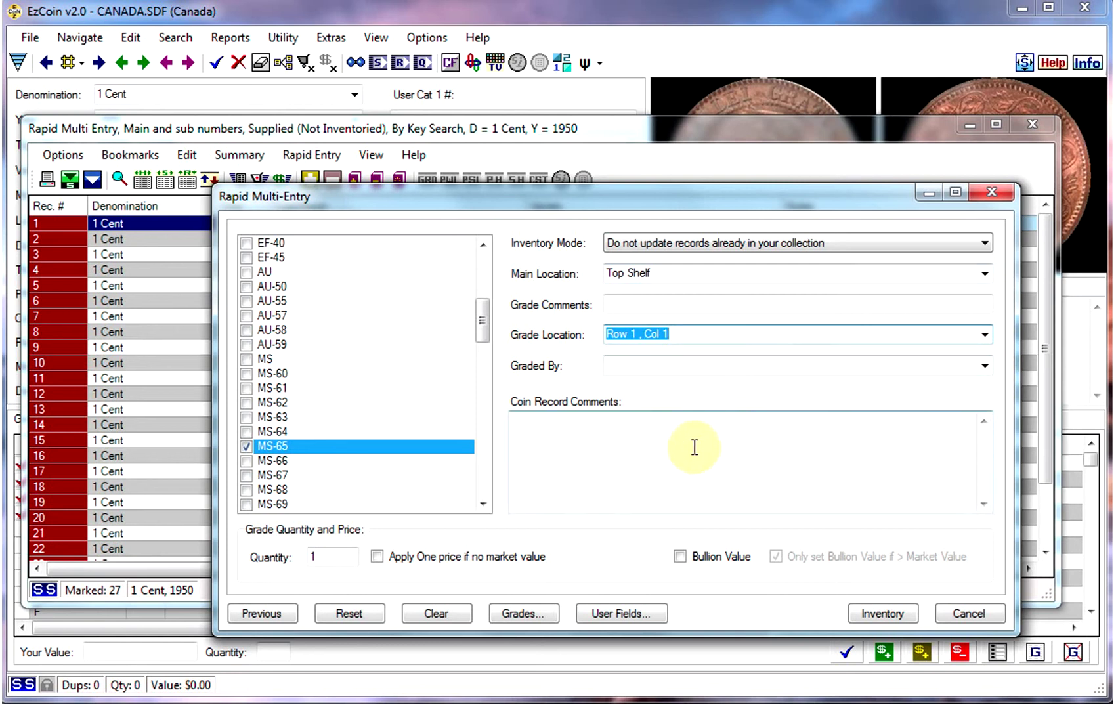
# Add the bookmarked 1 Cent coins to the inventory with these settings and close the Rapid Multi Entry report
pyautogui.click(878, 613)
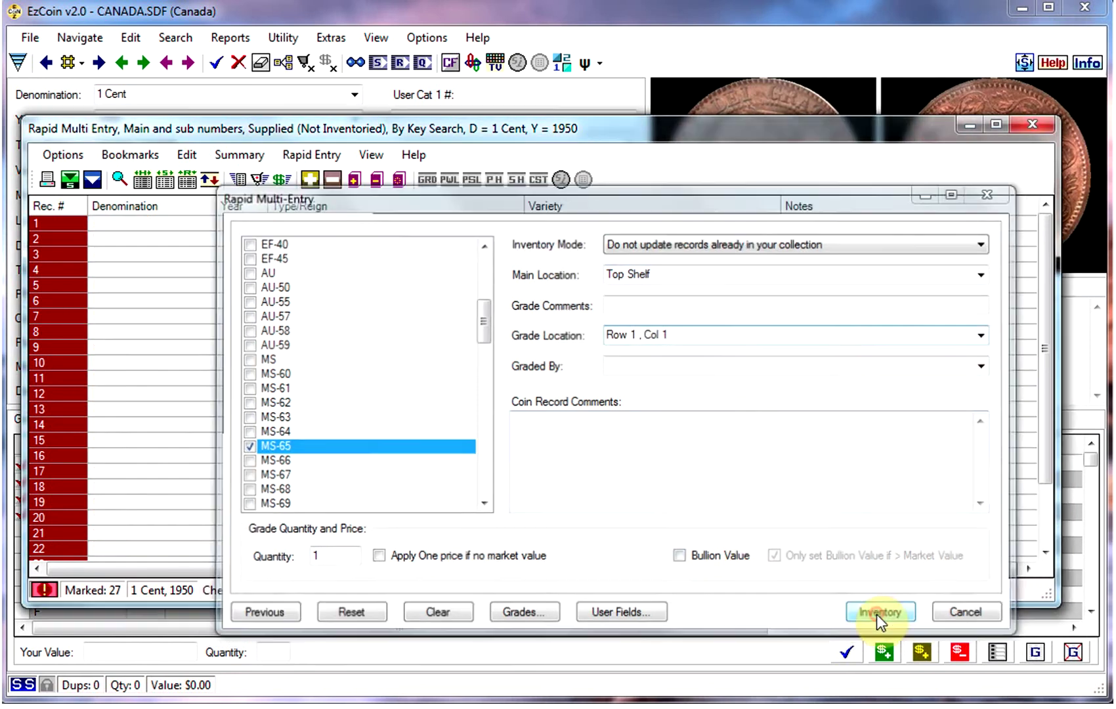
pyautogui.click(620, 505)
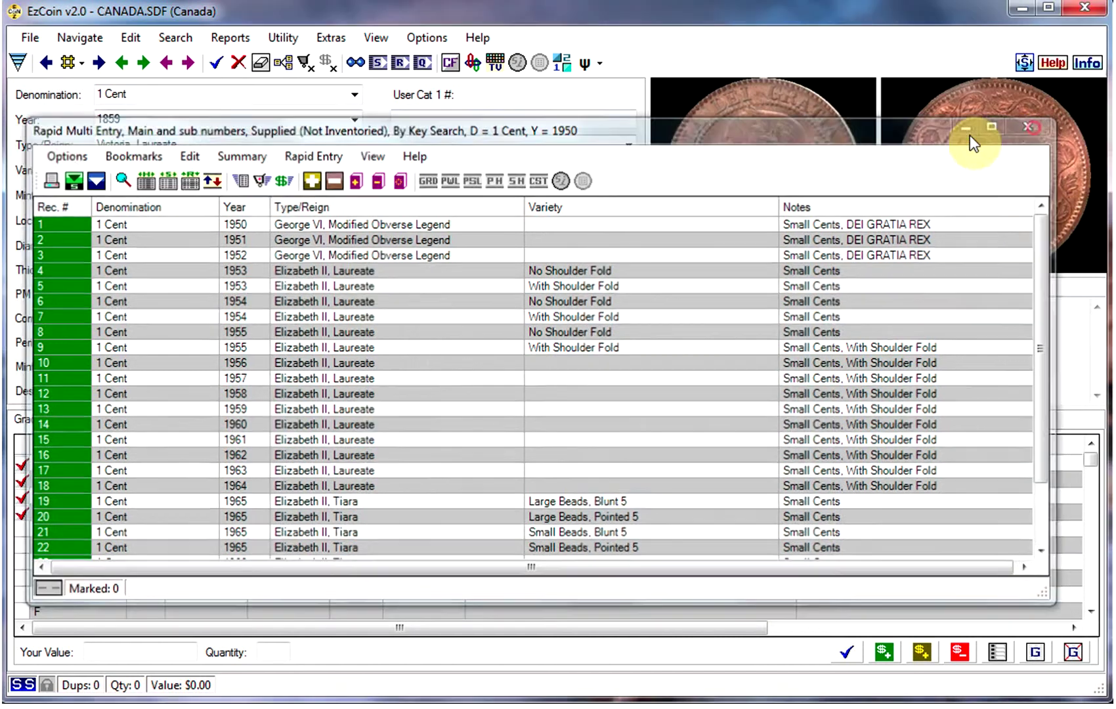
pyautogui.click(1032, 124)
# Show the Quick Stats 1 report for all inventoried data, review the coins' quantities and net values, and close it
pyautogui.click(423, 63)
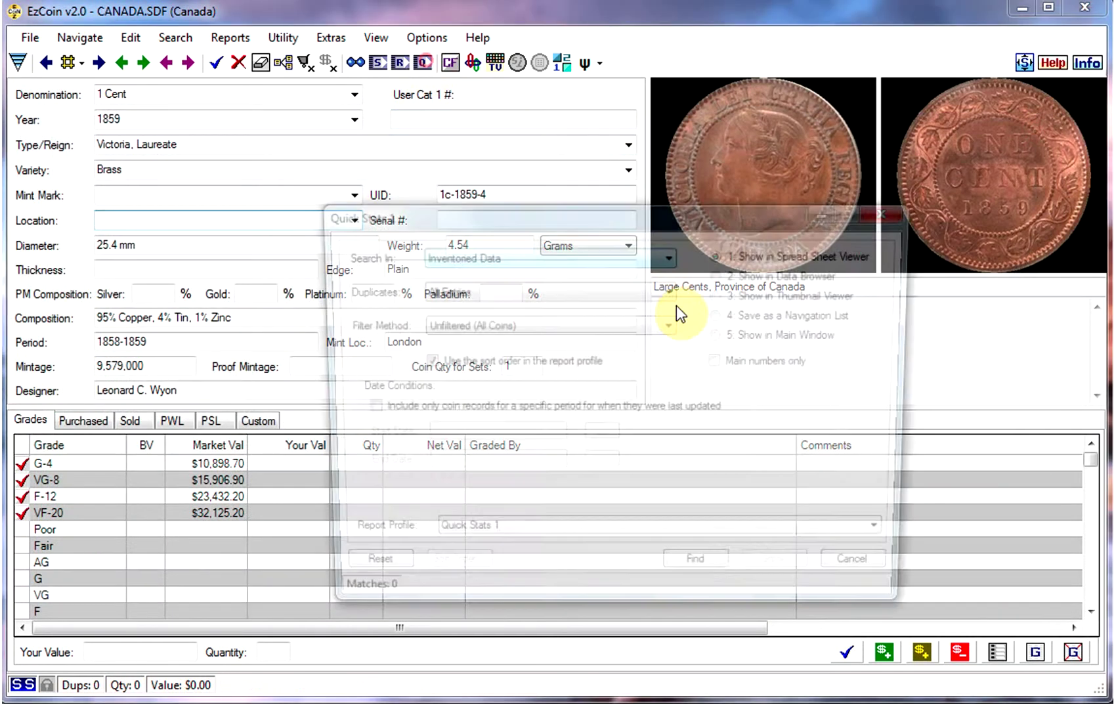
pyautogui.click(722, 575)
pyautogui.click(795, 578)
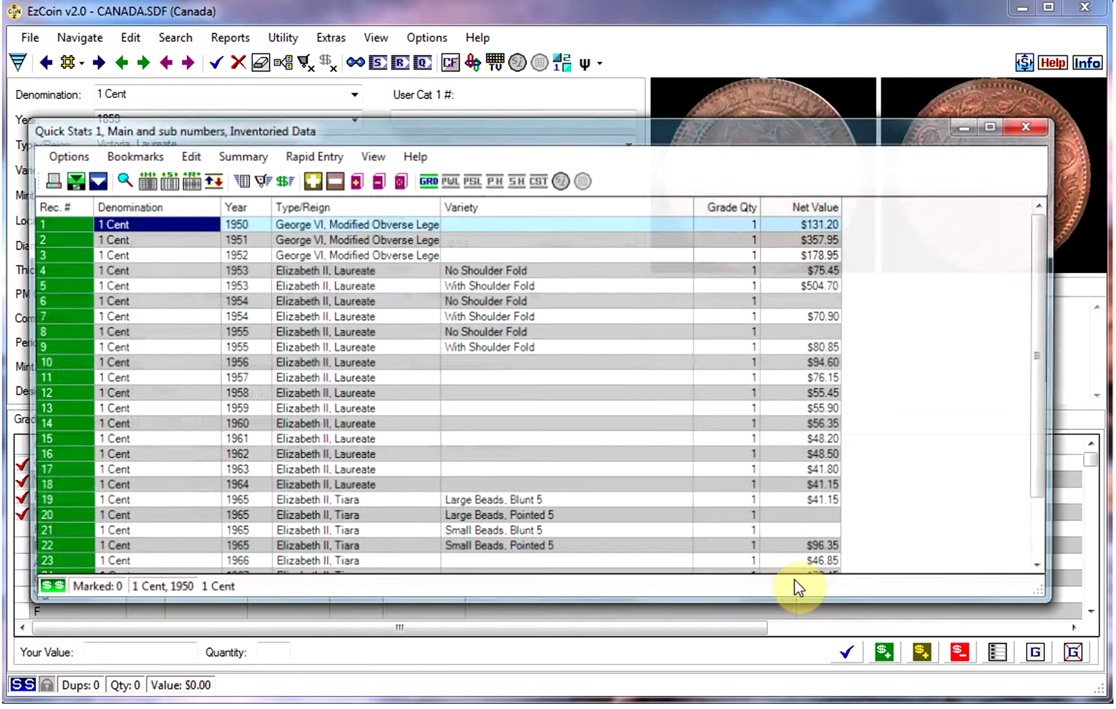
pyautogui.click(544, 409)
pyautogui.scroll(-2, 551, 417)
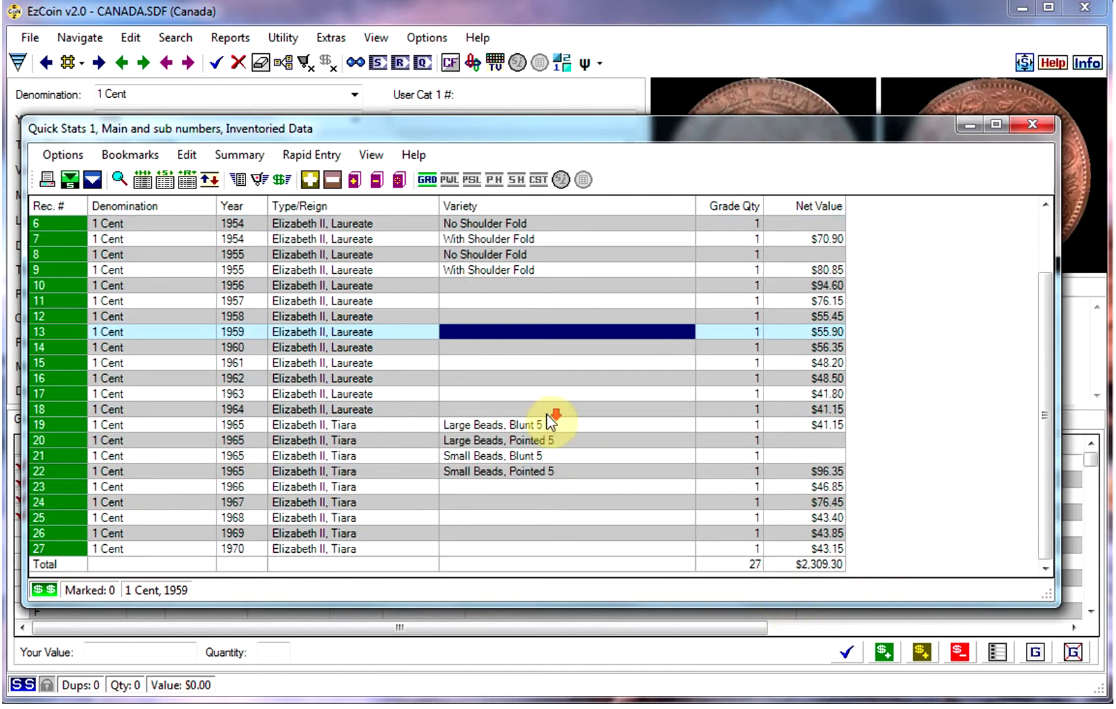
pyautogui.scroll(2, 557, 462)
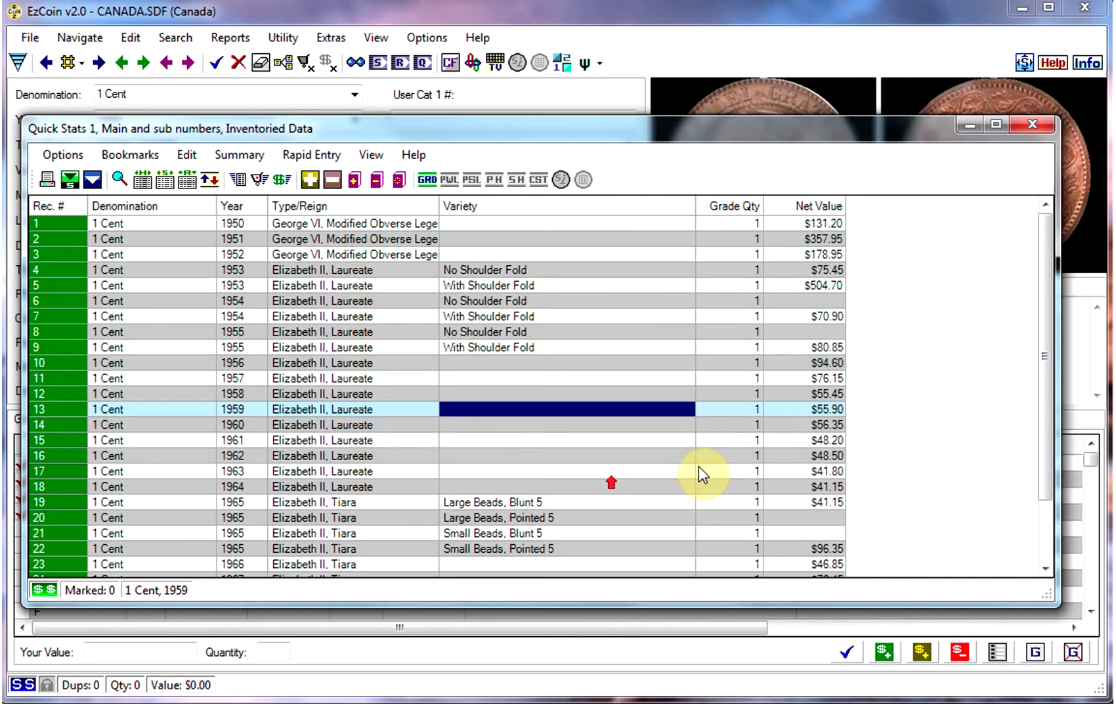
pyautogui.click(1036, 129)
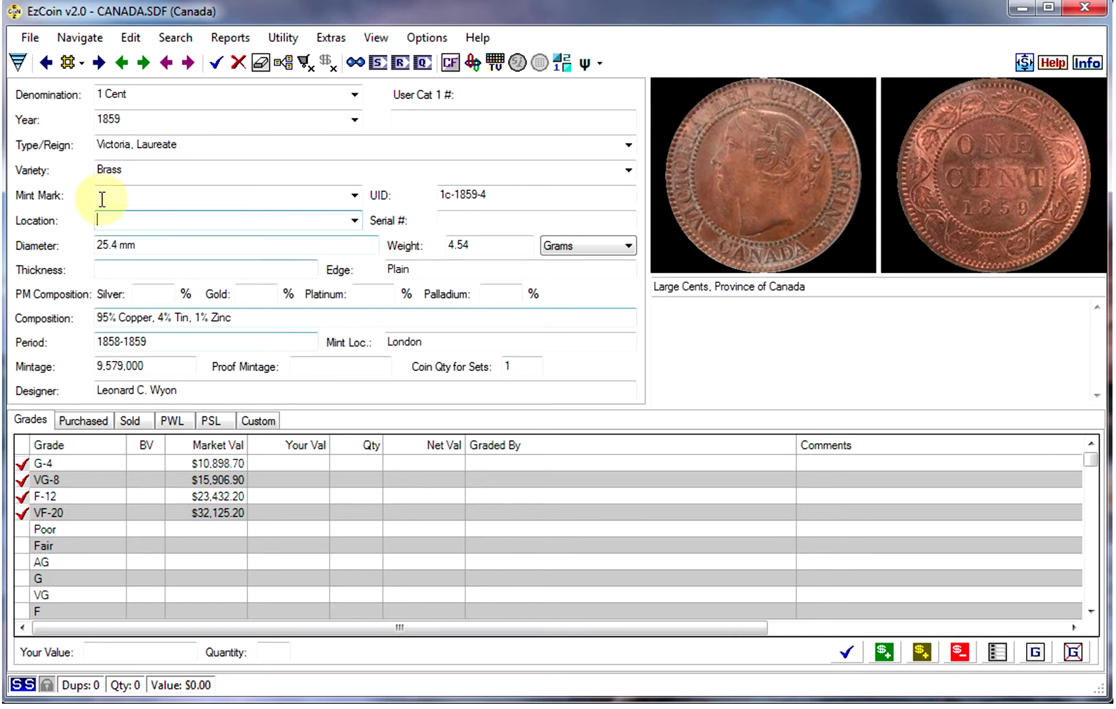
# Duplicate the Canada country file as CANADA_2 with the description "Canada second collection", copying only the supplied data
pyautogui.click(31, 38)
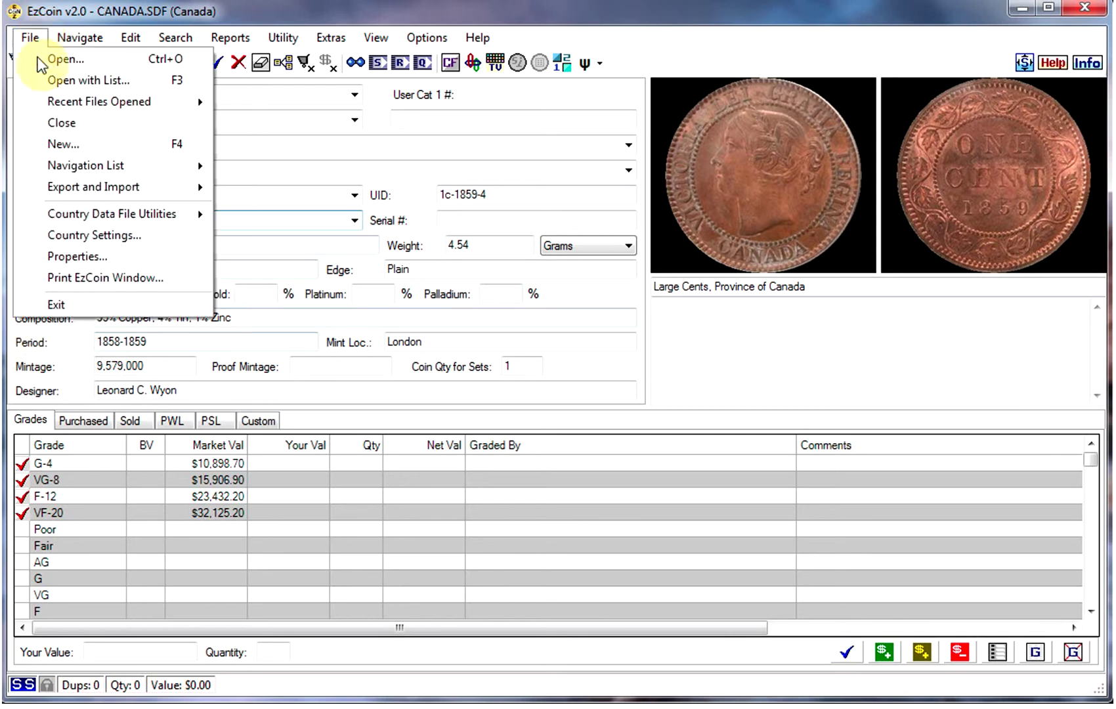
pyautogui.moveTo(151, 214)
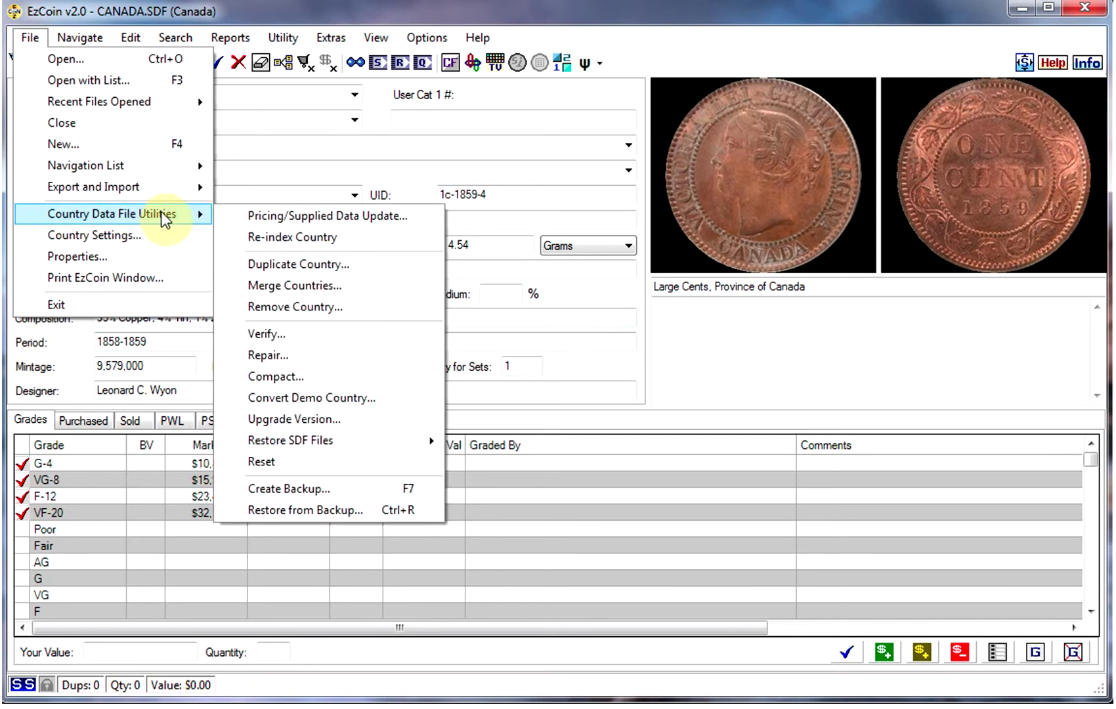
pyautogui.click(299, 265)
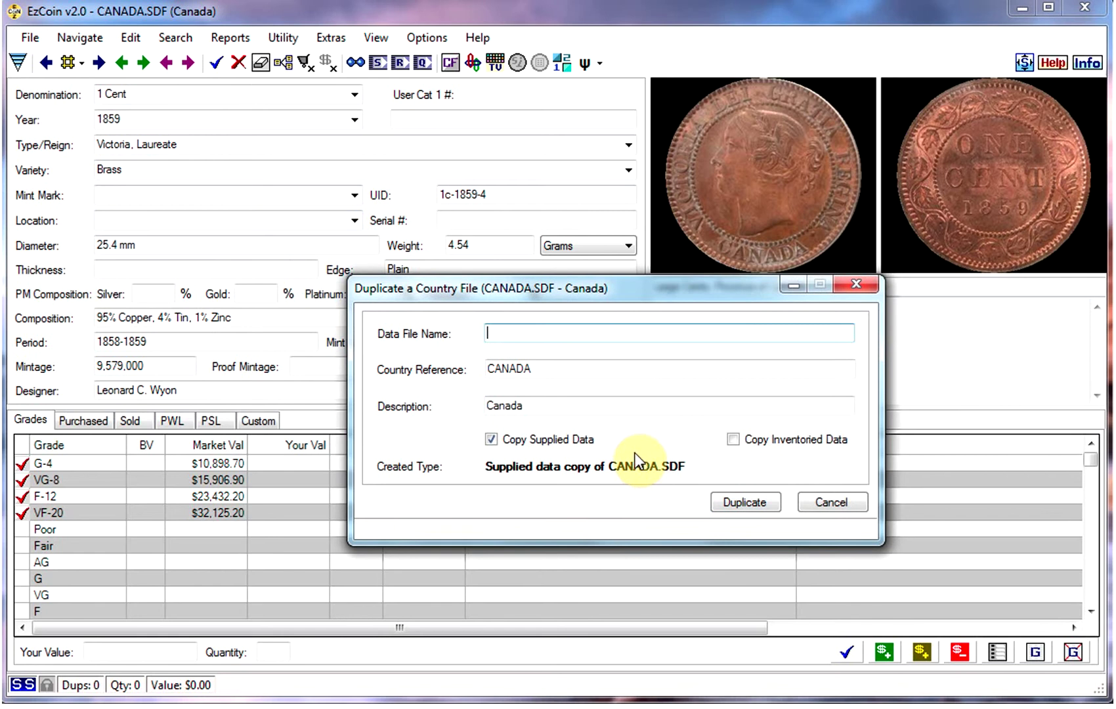
pyautogui.write('CANADA_2')
pyautogui.click(549, 404)
pyautogui.write('se')
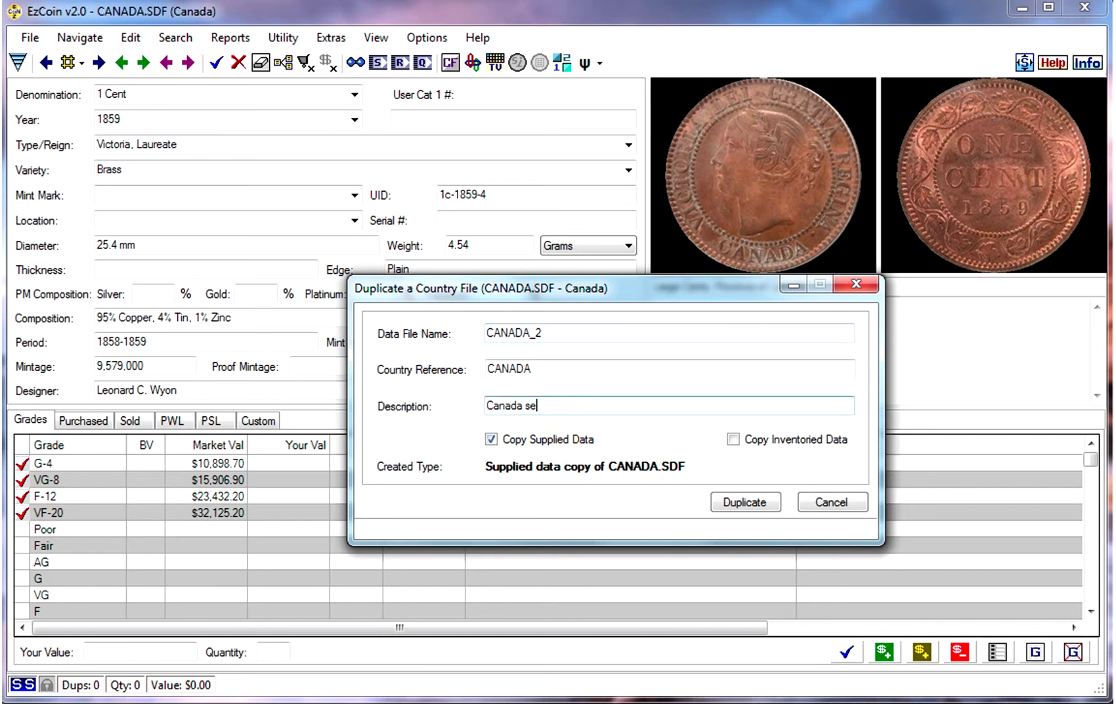
pyautogui.write('cond collection')
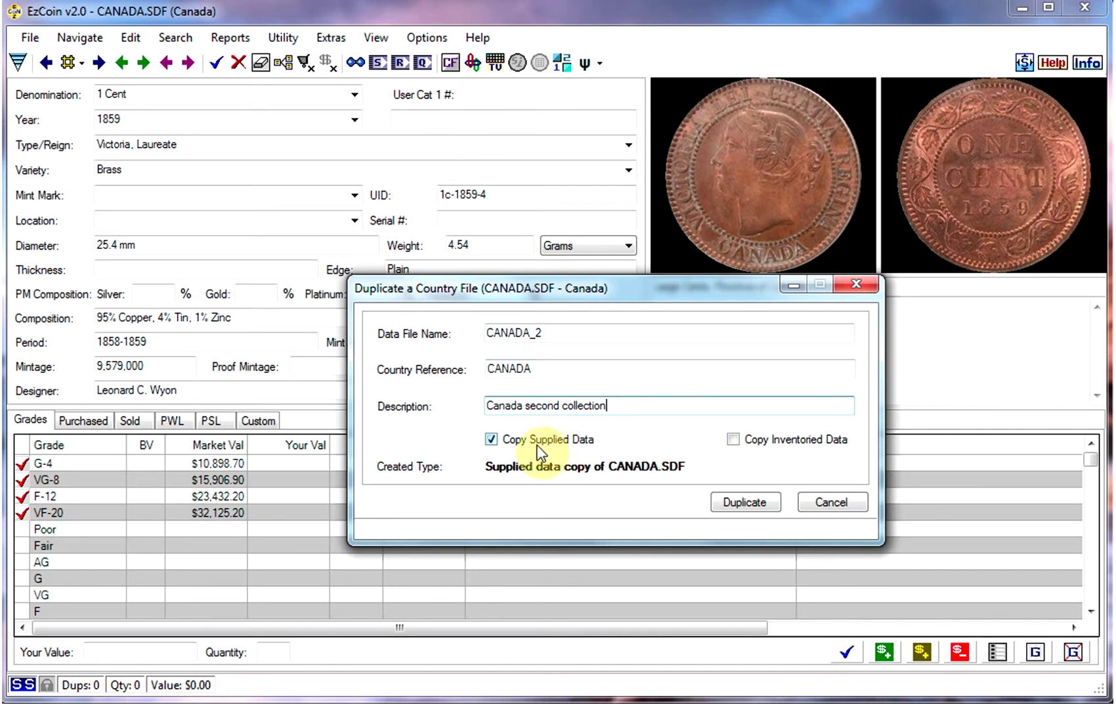
pyautogui.click(732, 502)
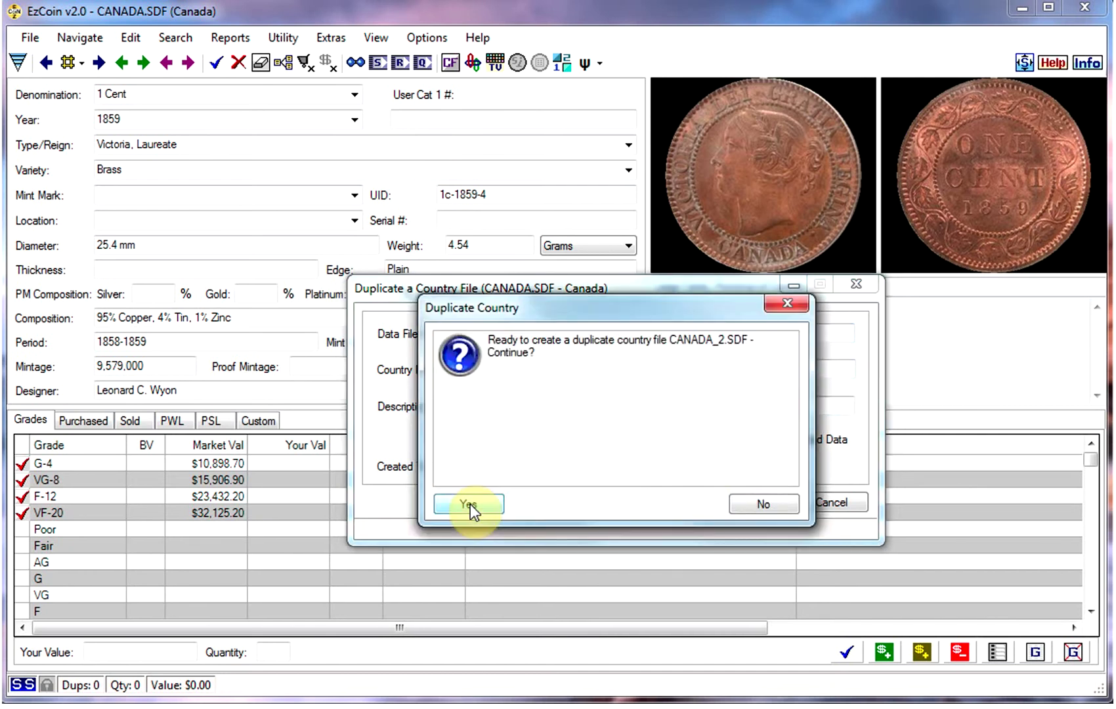
pyautogui.click(470, 504)
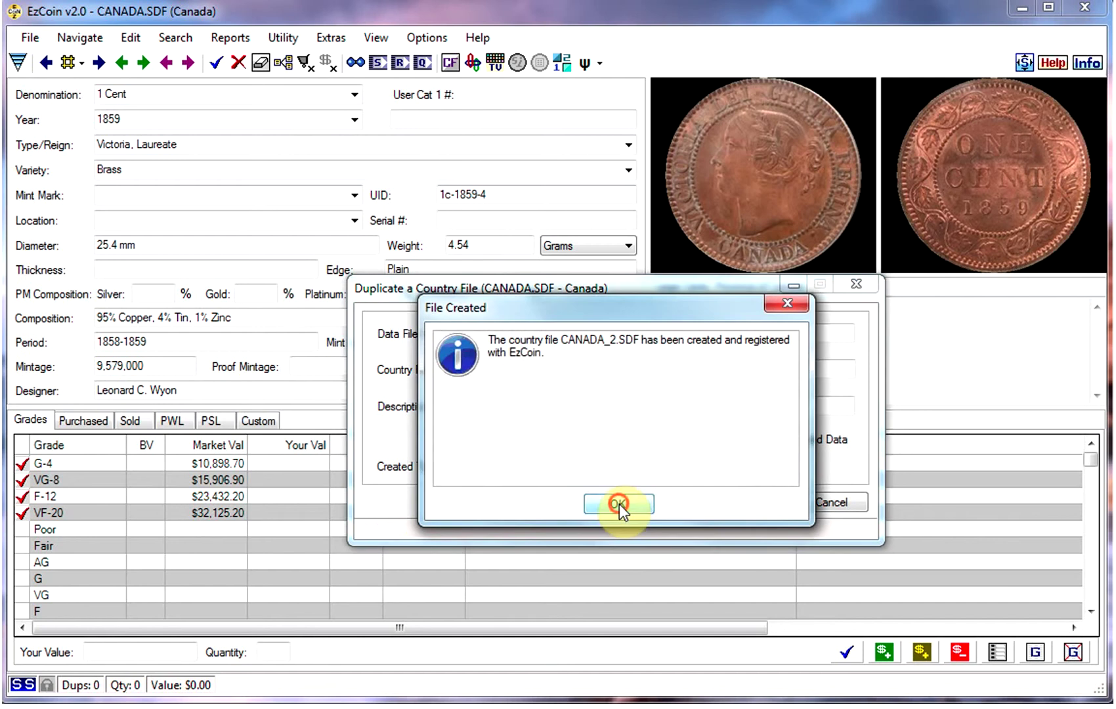
pyautogui.click(619, 502)
# Open the CANADA_2.SDF country file and run its first-time initialization
pyautogui.click(27, 44)
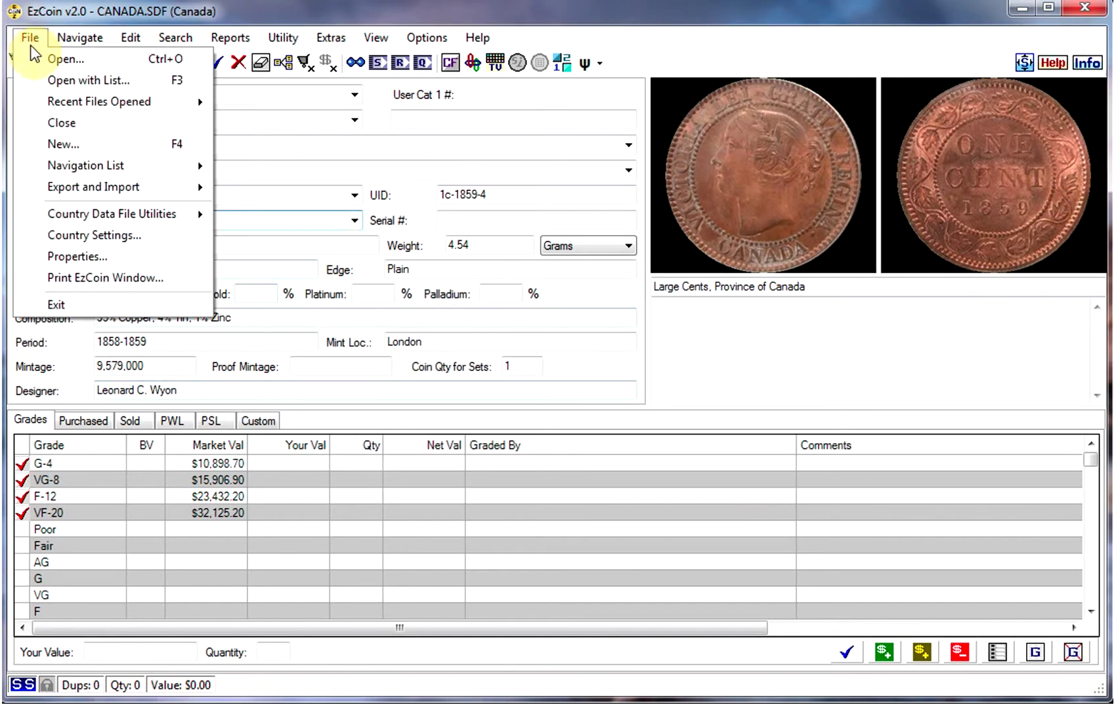
pyautogui.click(60, 80)
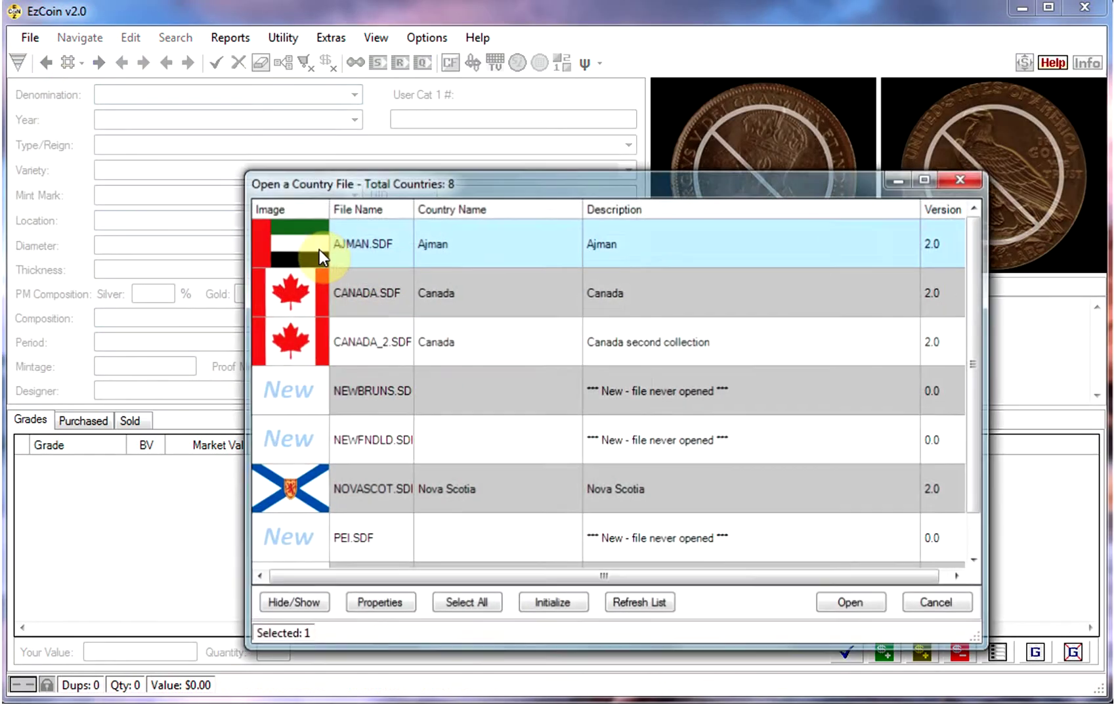
pyautogui.doubleClick(383, 332)
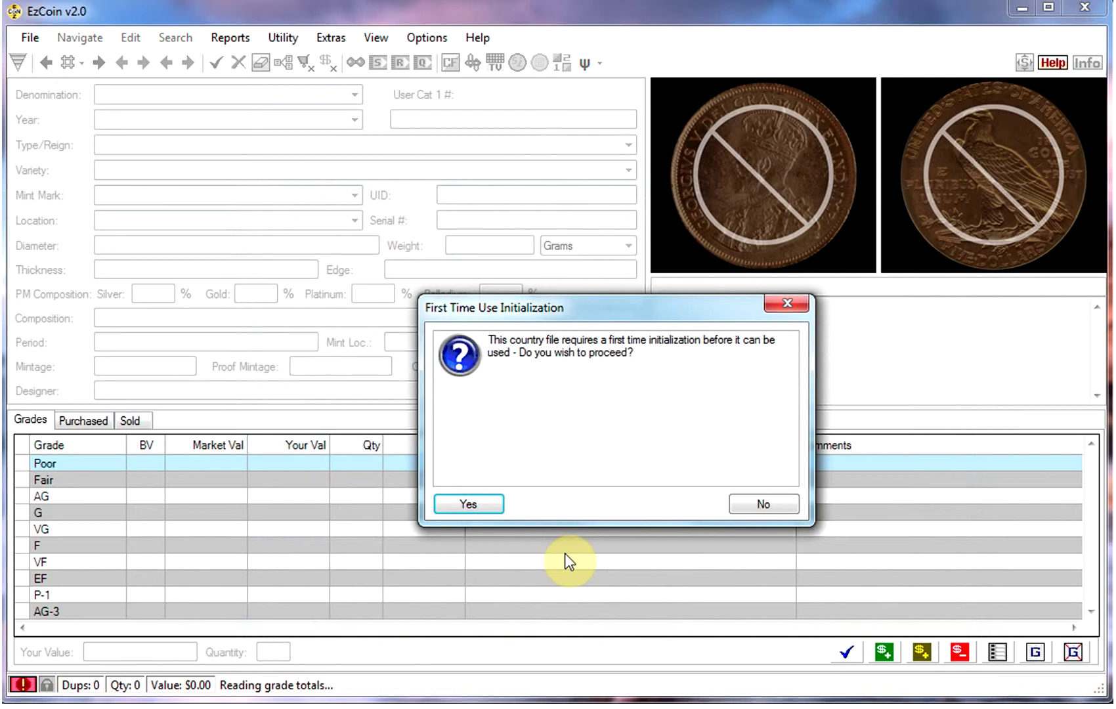
pyautogui.click(470, 504)
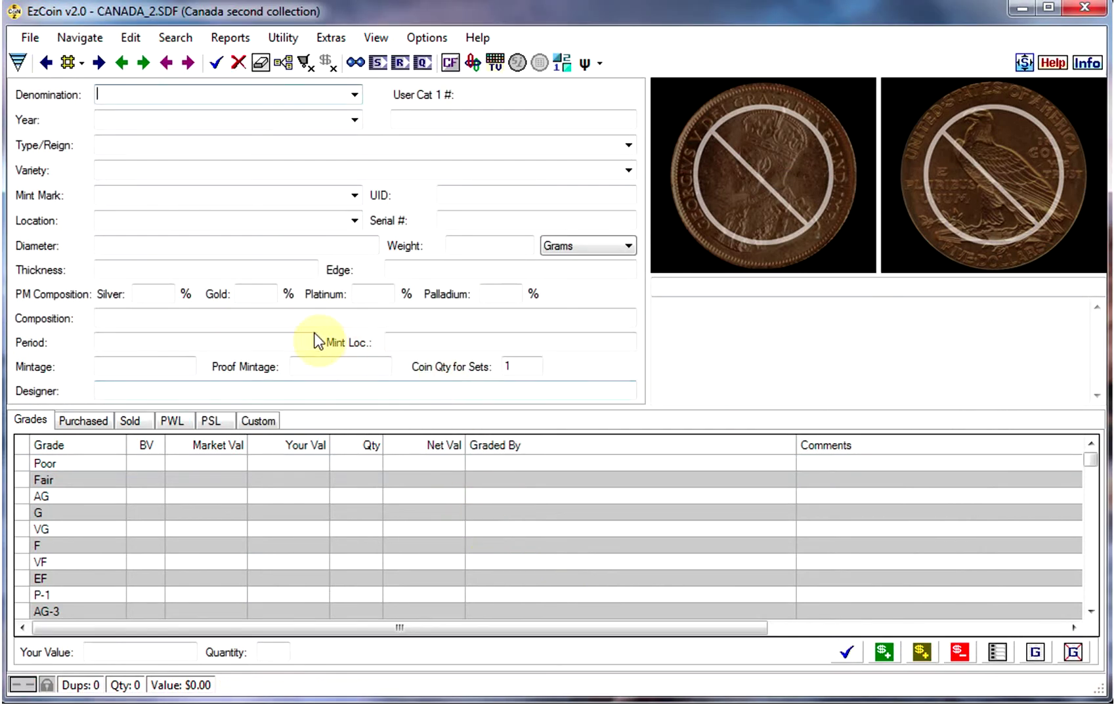
# Check CANADA_2 for inventoried coins with a Quick Stats 1 search, and close the search
pyautogui.click(423, 63)
pyautogui.click(701, 575)
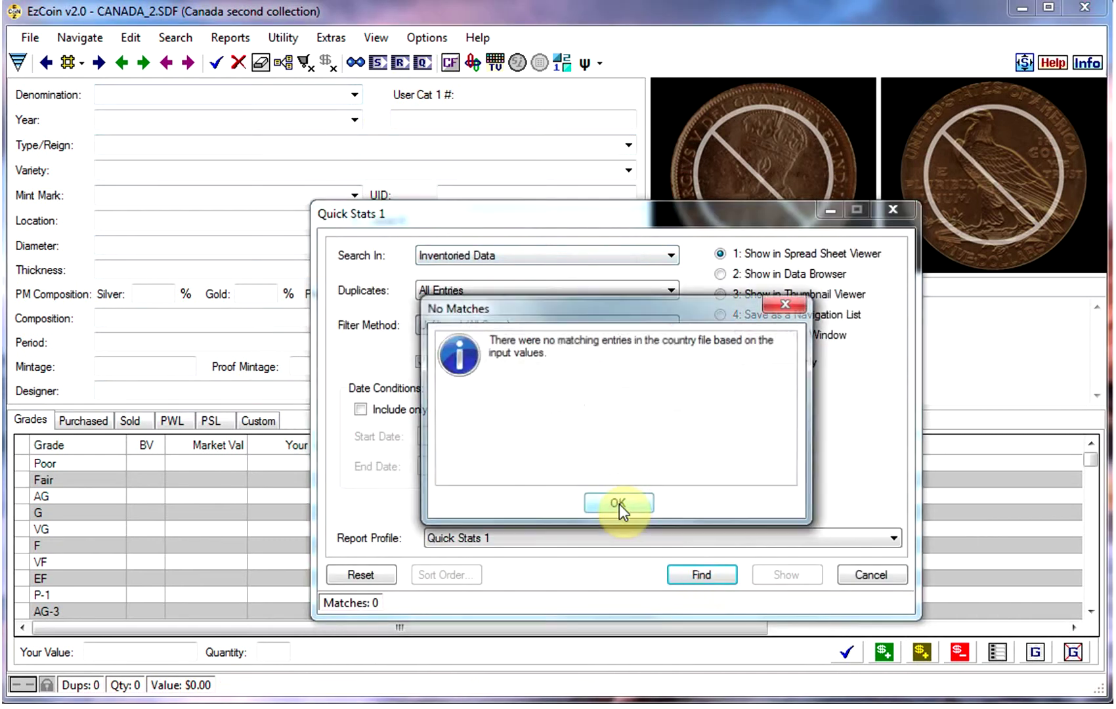
pyautogui.click(618, 504)
pyautogui.click(847, 575)
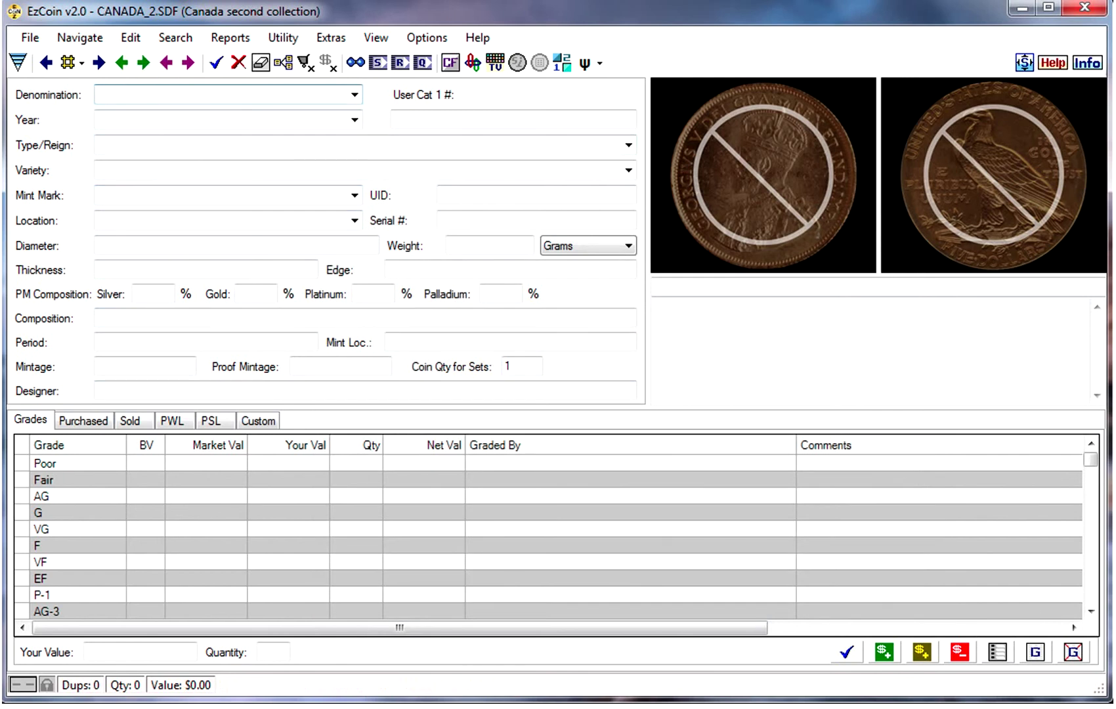
# Find the non-inventoried 5 Cents coins from 1950 to 1970 with Rapid Multi Entry and bookmark them for inventory addition
pyautogui.click(131, 37)
pyautogui.click(185, 343)
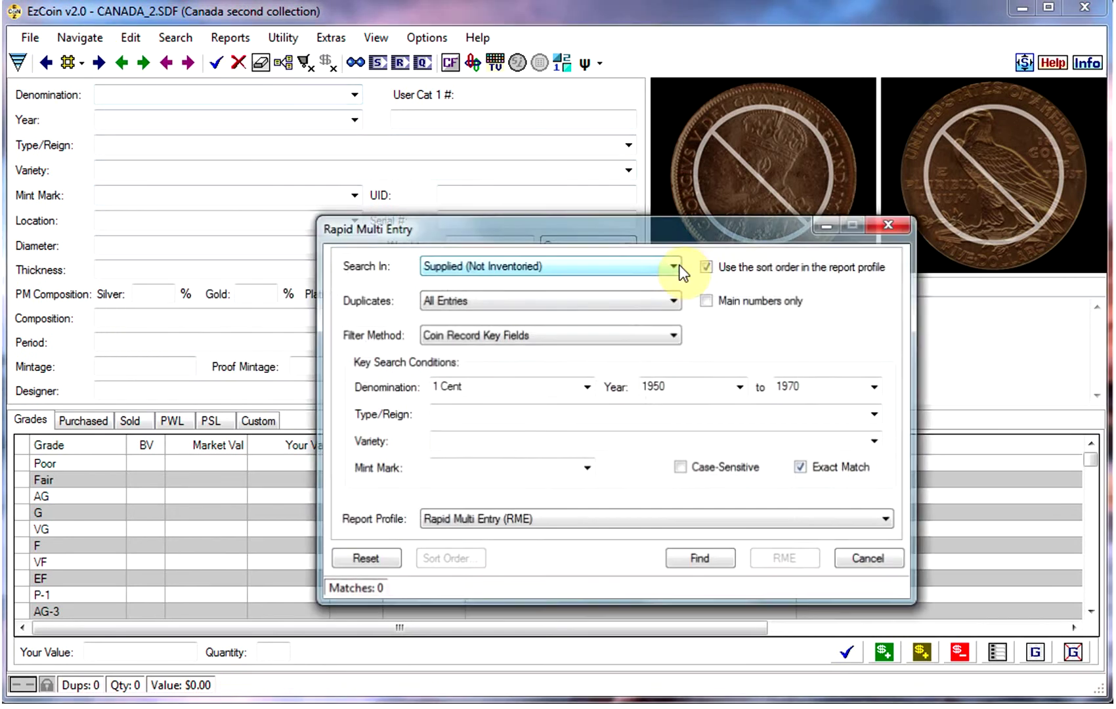
pyautogui.click(583, 390)
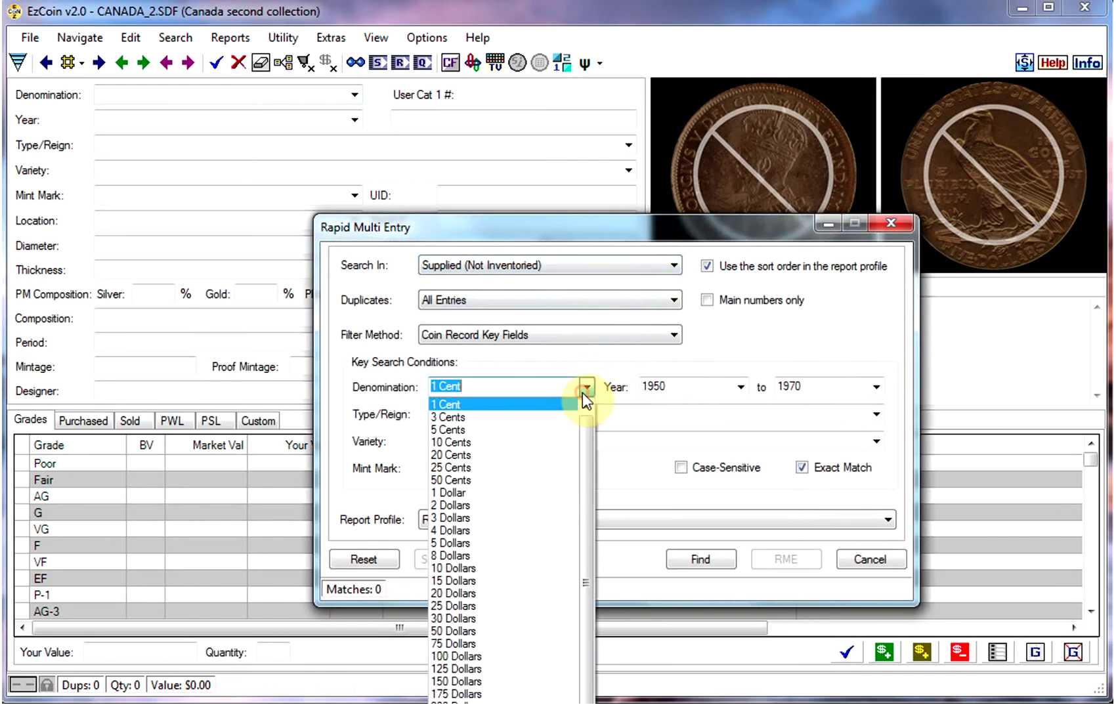
pyautogui.click(467, 429)
pyautogui.click(692, 555)
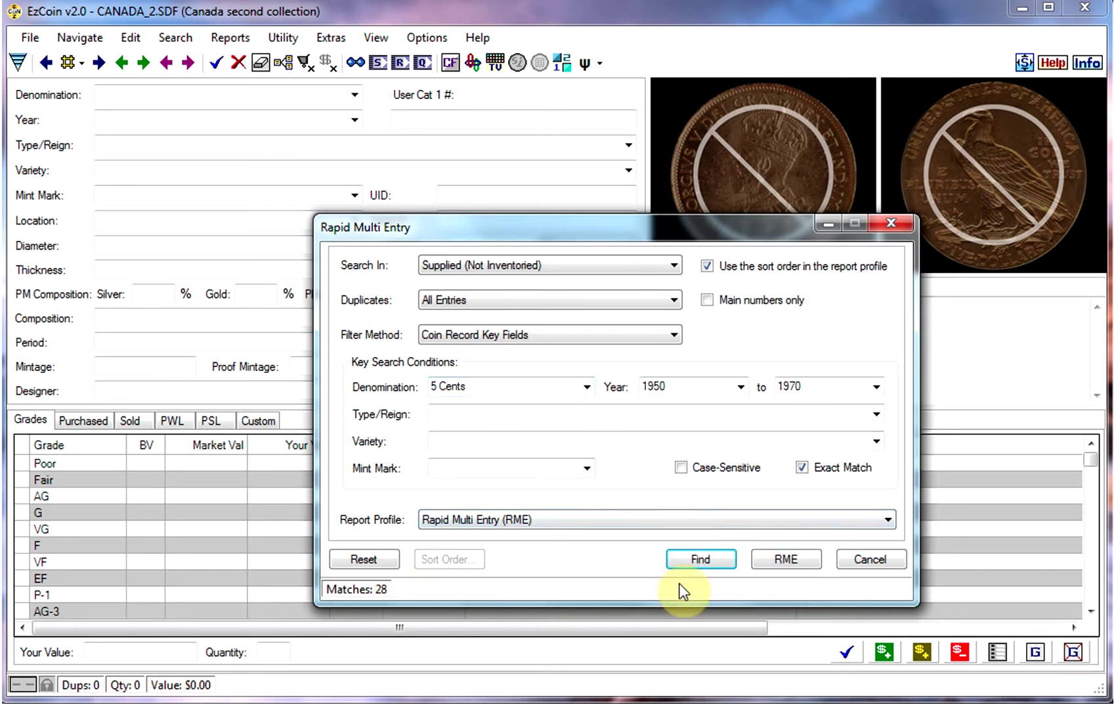
pyautogui.click(786, 559)
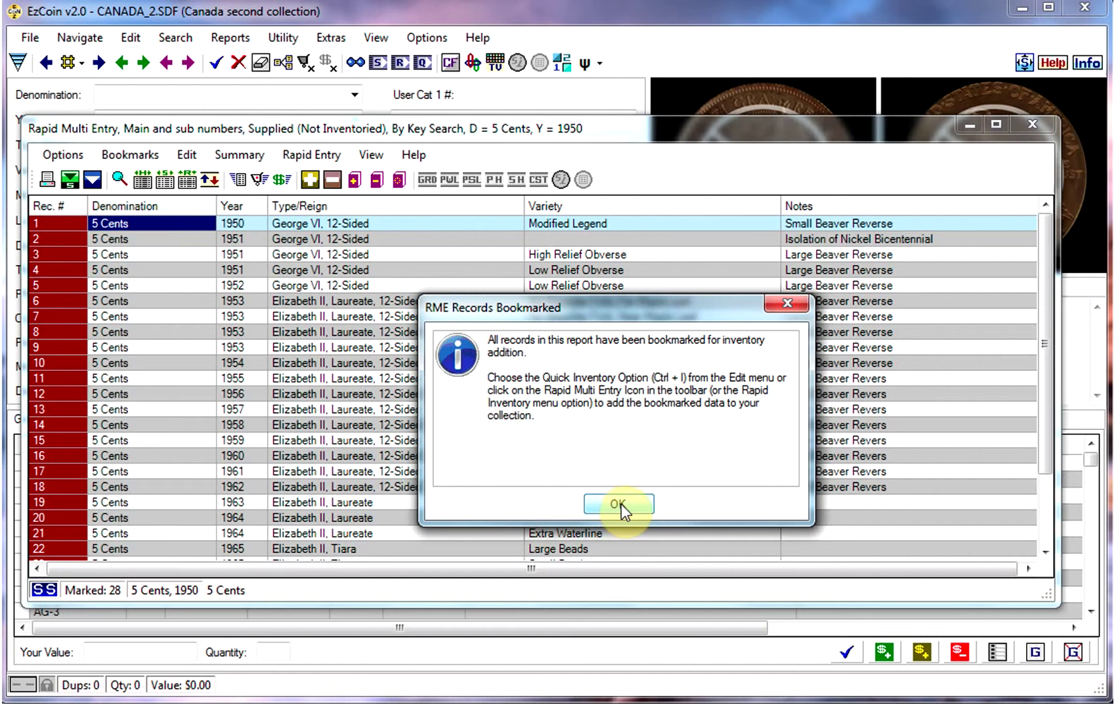
pyautogui.click(617, 504)
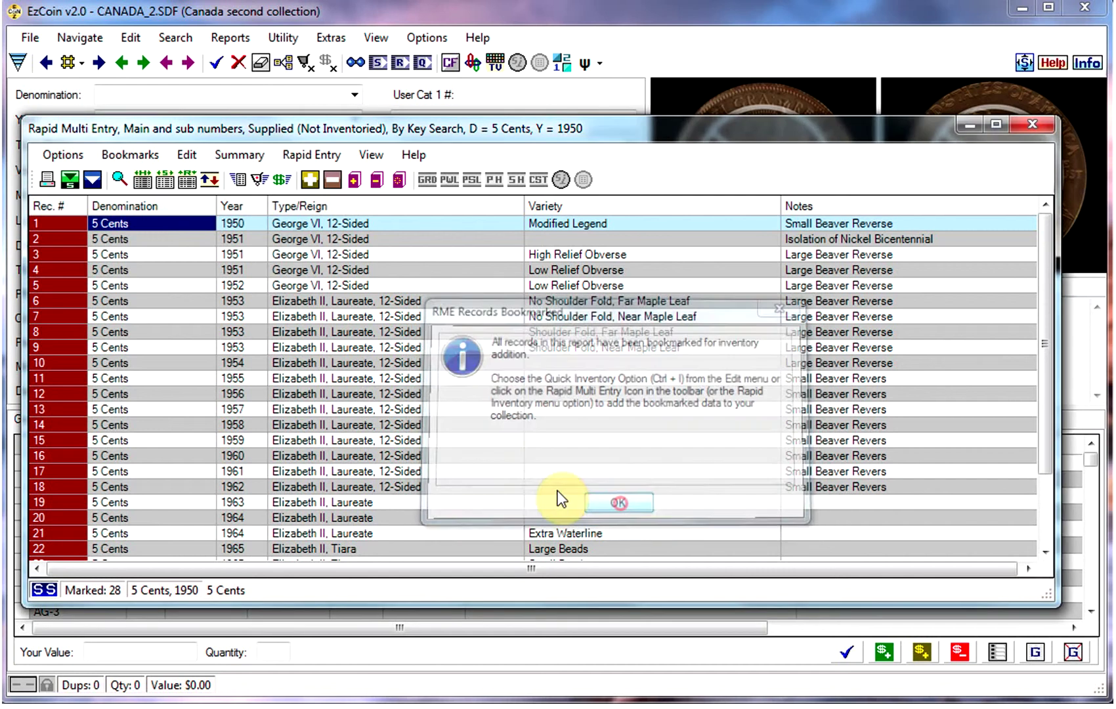
# Start a Rapid Inventory entry for the bookmarked coins with grade MS-65 and main location "Bottom Shelf"
pyautogui.rightClick(249, 304)
pyautogui.moveTo(436, 429)
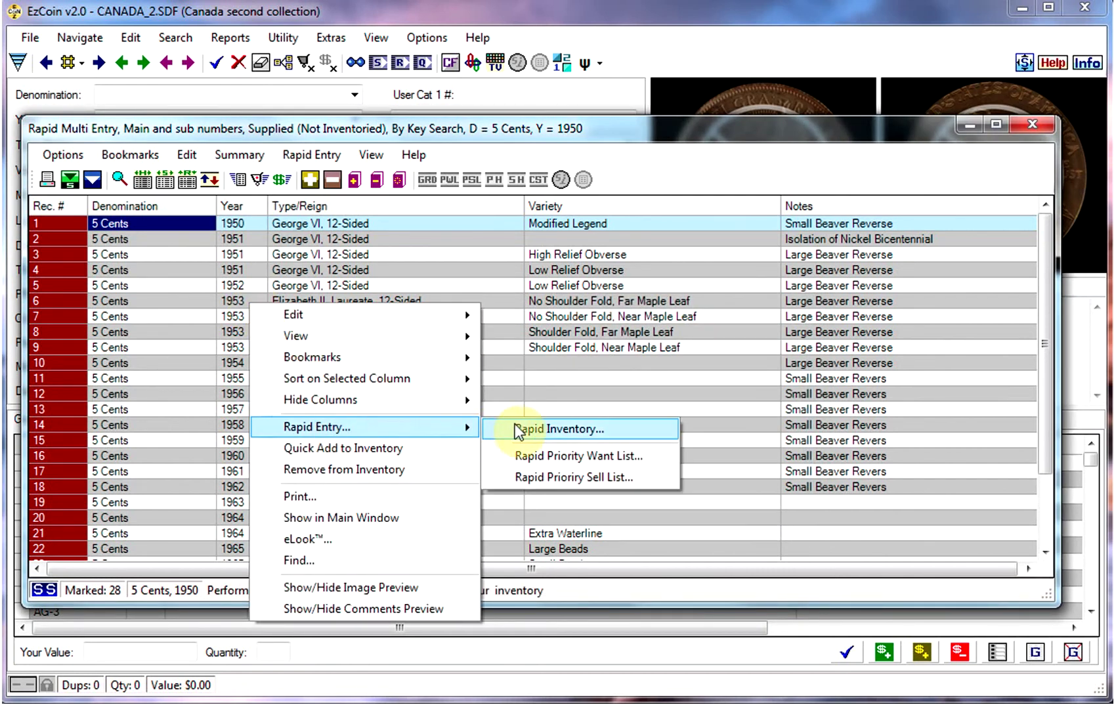
pyautogui.click(514, 425)
pyautogui.scroll(-6, 485, 479)
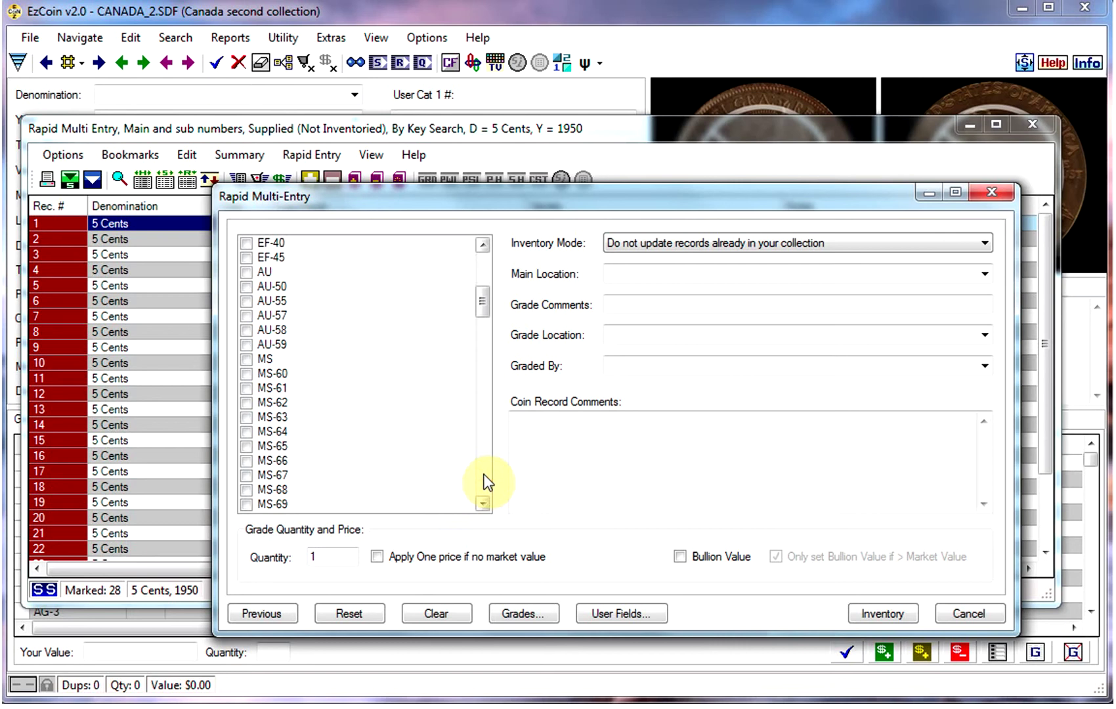
pyautogui.click(249, 447)
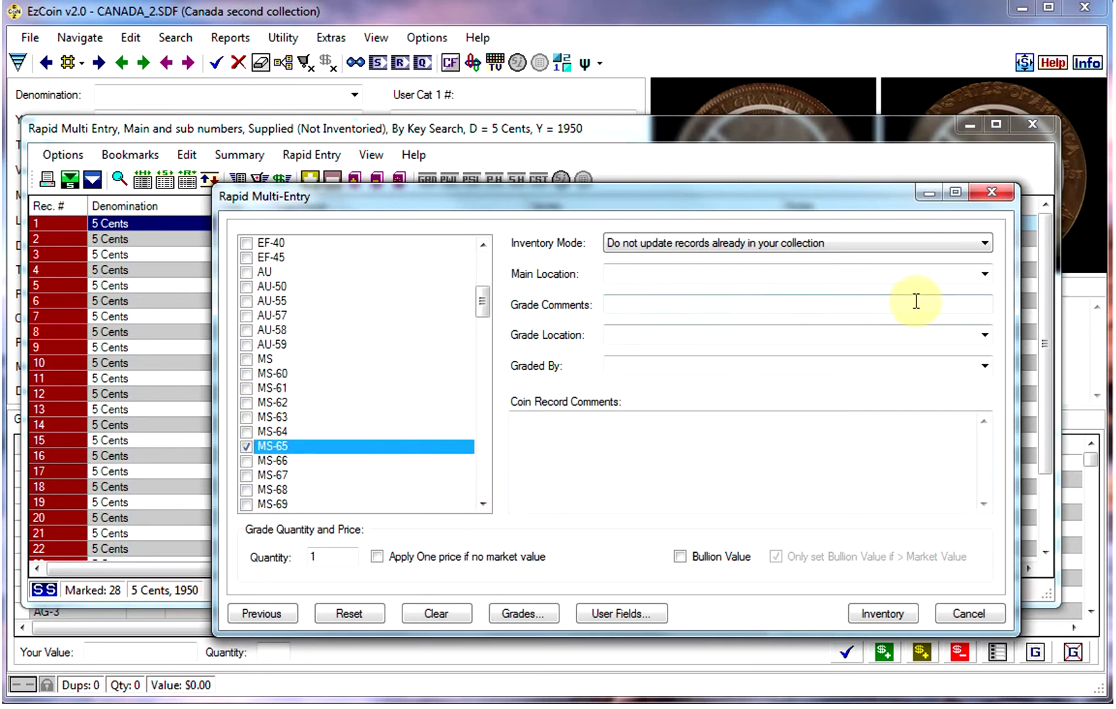
pyautogui.click(984, 274)
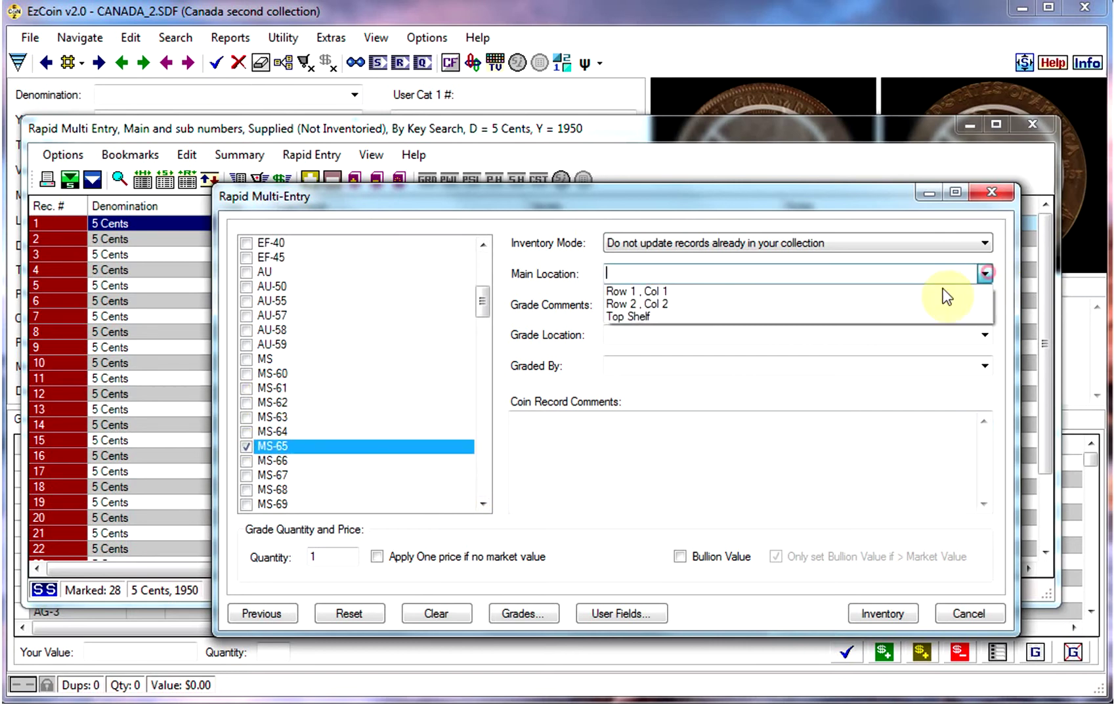
pyautogui.click(649, 315)
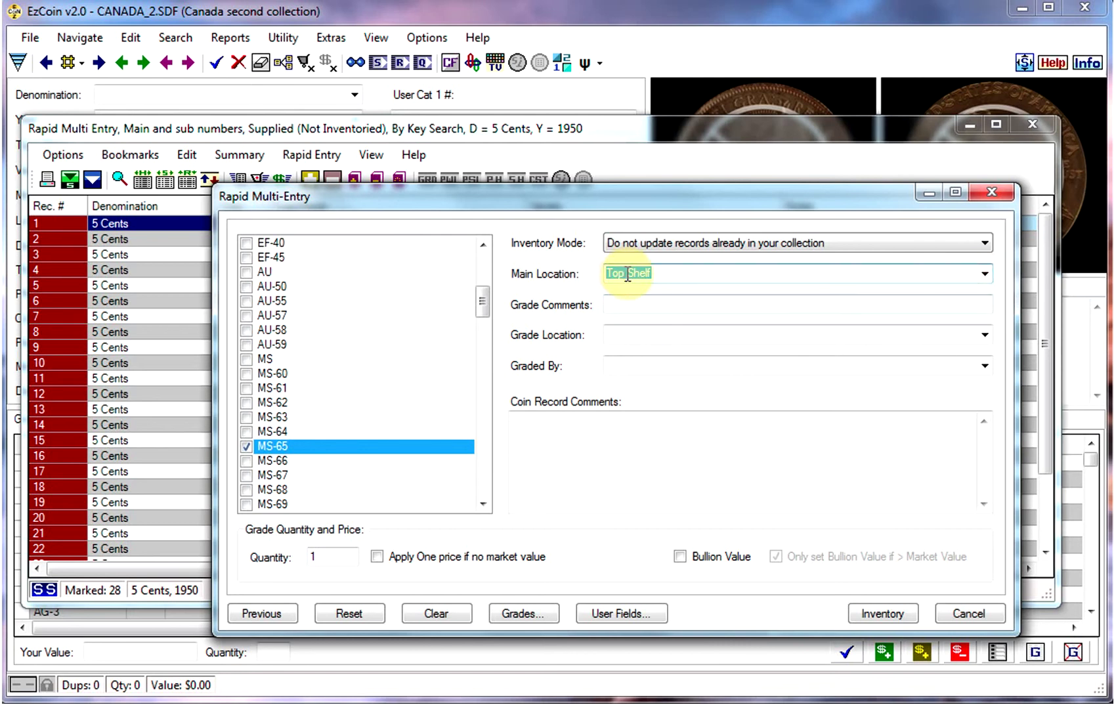
pyautogui.doubleClick(620, 273)
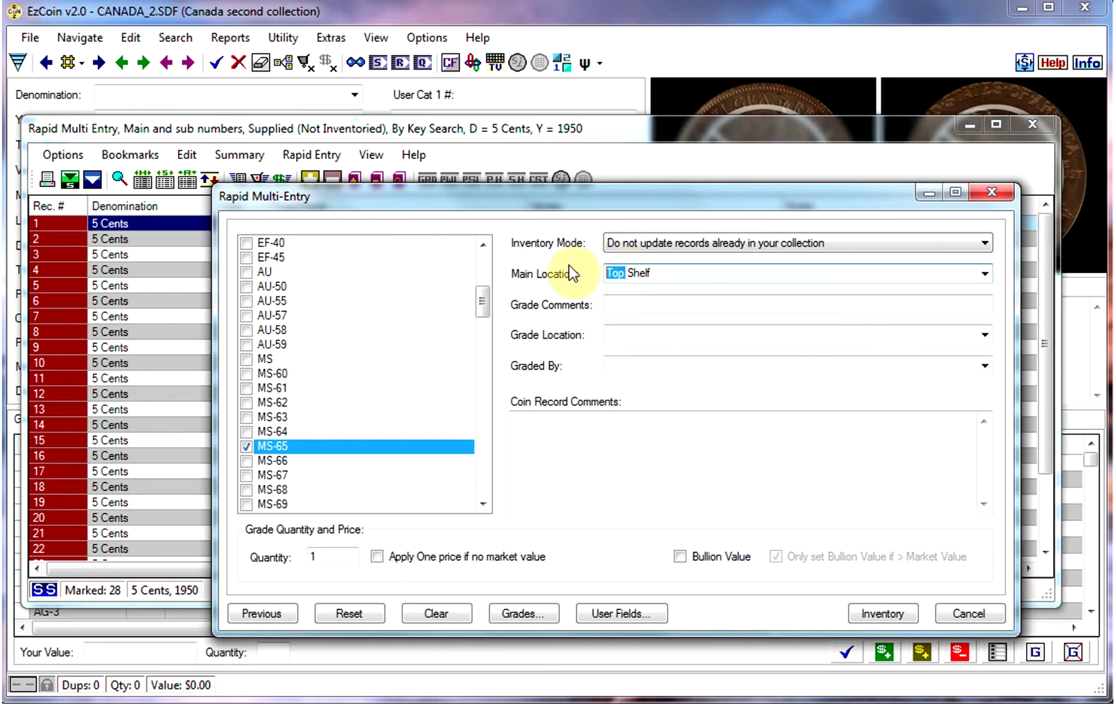
pyautogui.write('Bottom')
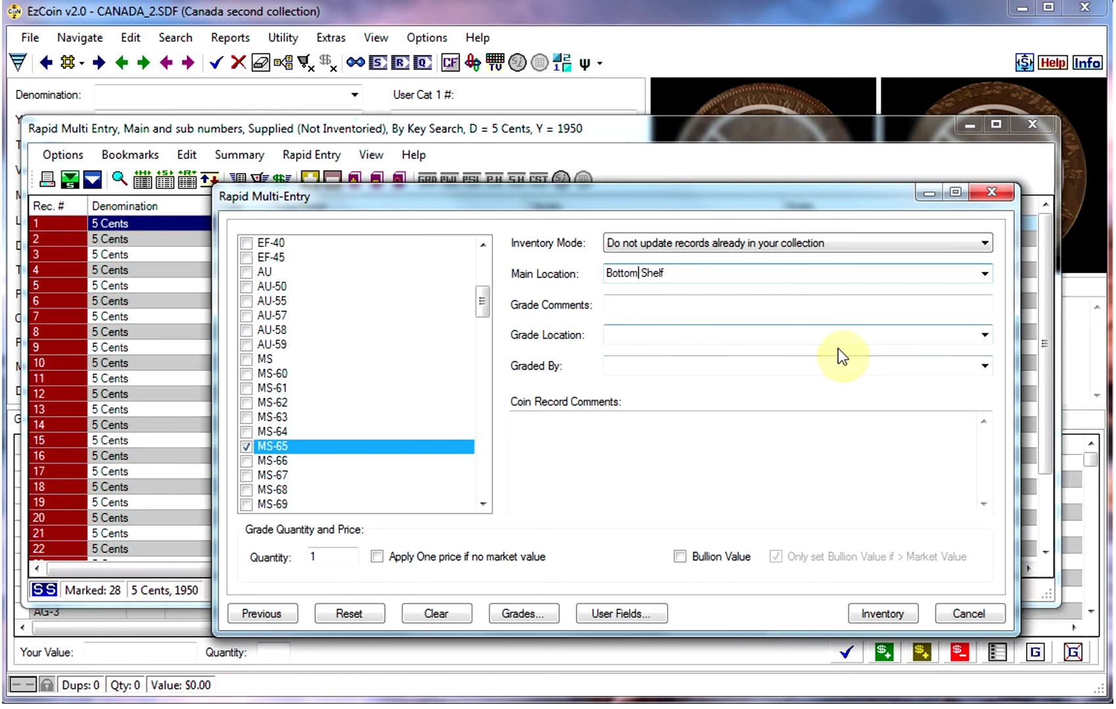
# Set the grade location to "Row 2 , Col 2", inventory the bookmarked 5 Cents coins, and close the report
pyautogui.click(983, 336)
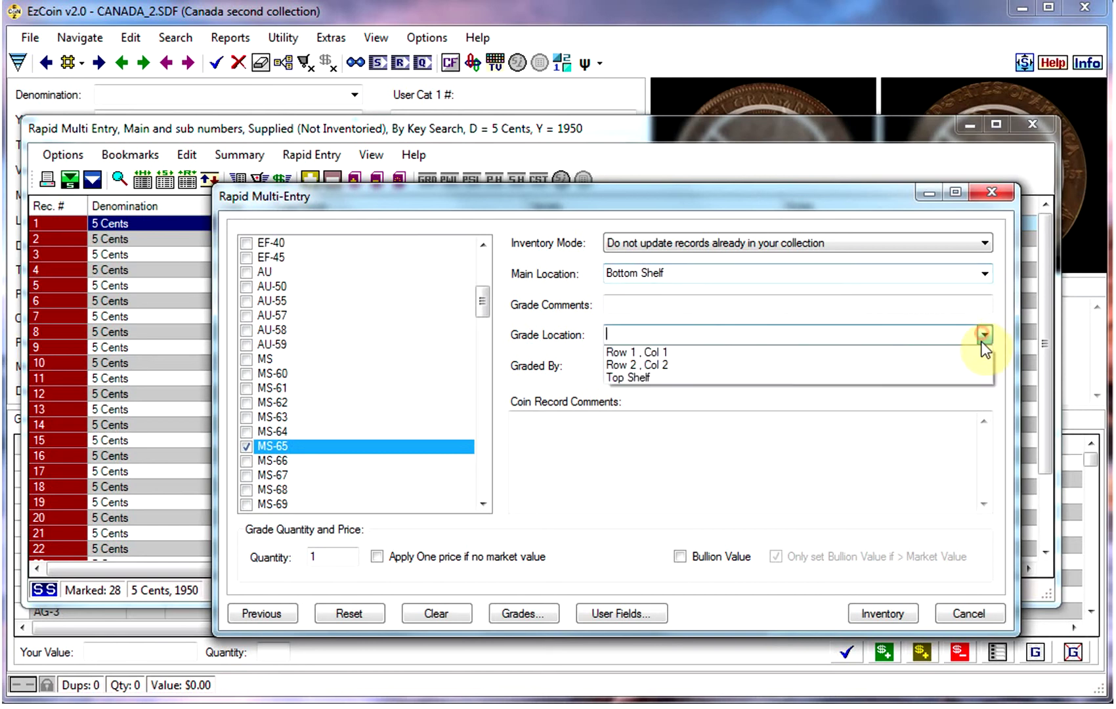
pyautogui.click(670, 366)
pyautogui.click(866, 613)
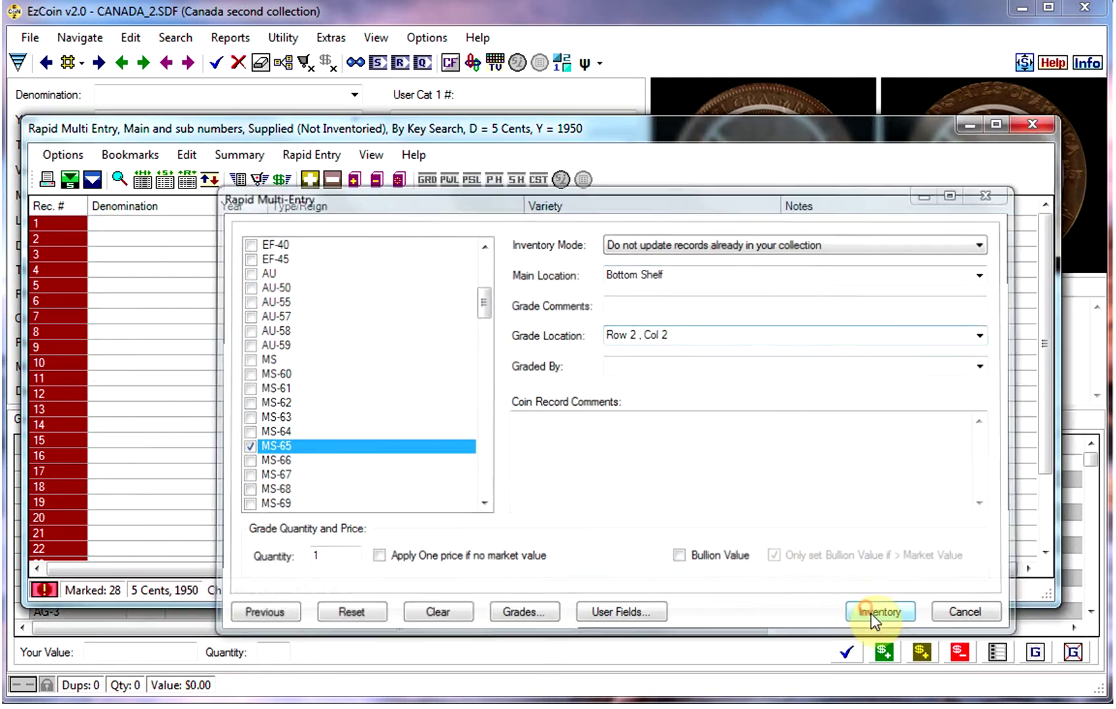
pyautogui.click(619, 504)
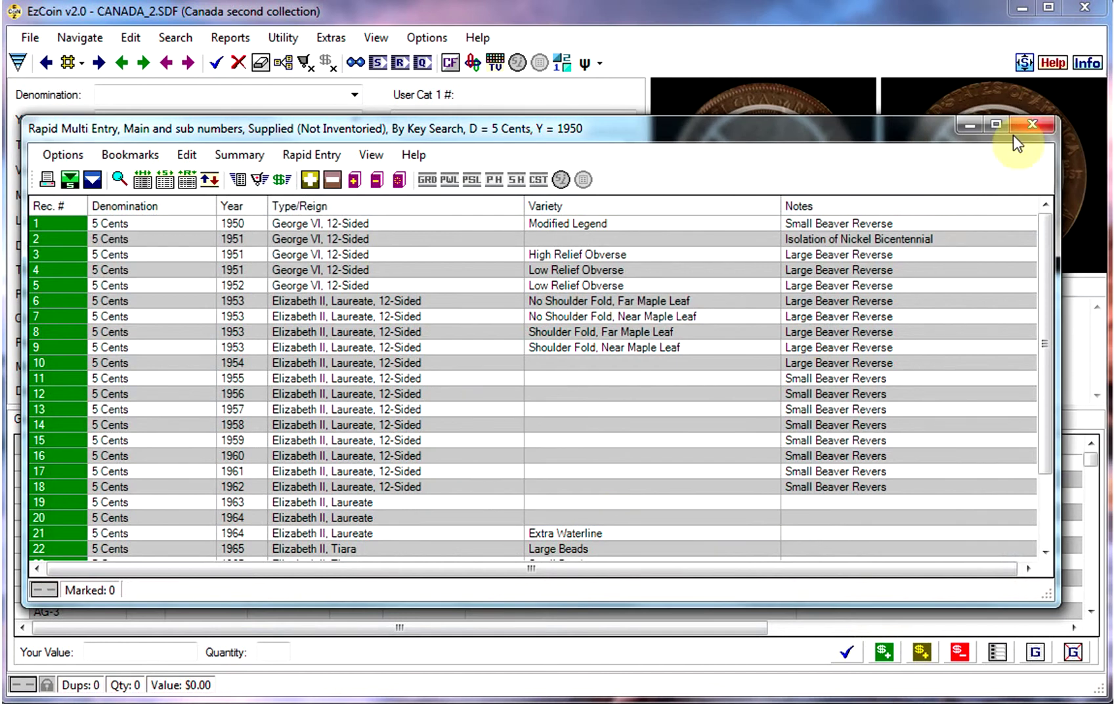
pyautogui.click(1027, 122)
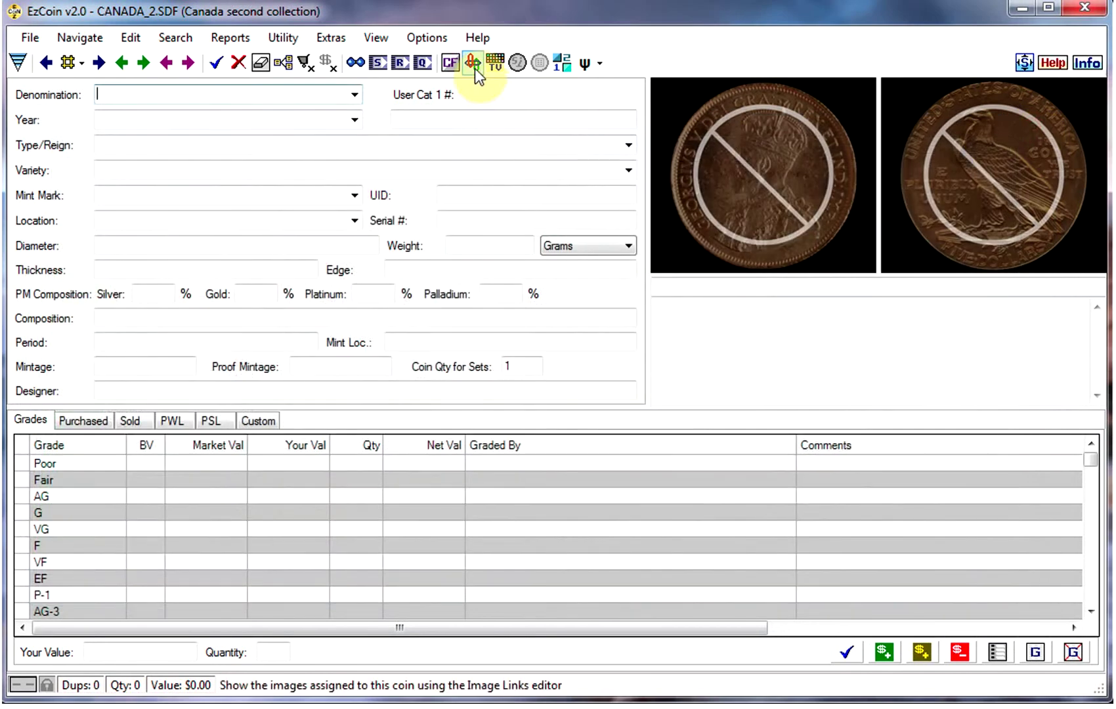
pyautogui.click(474, 65)
pyautogui.click(981, 617)
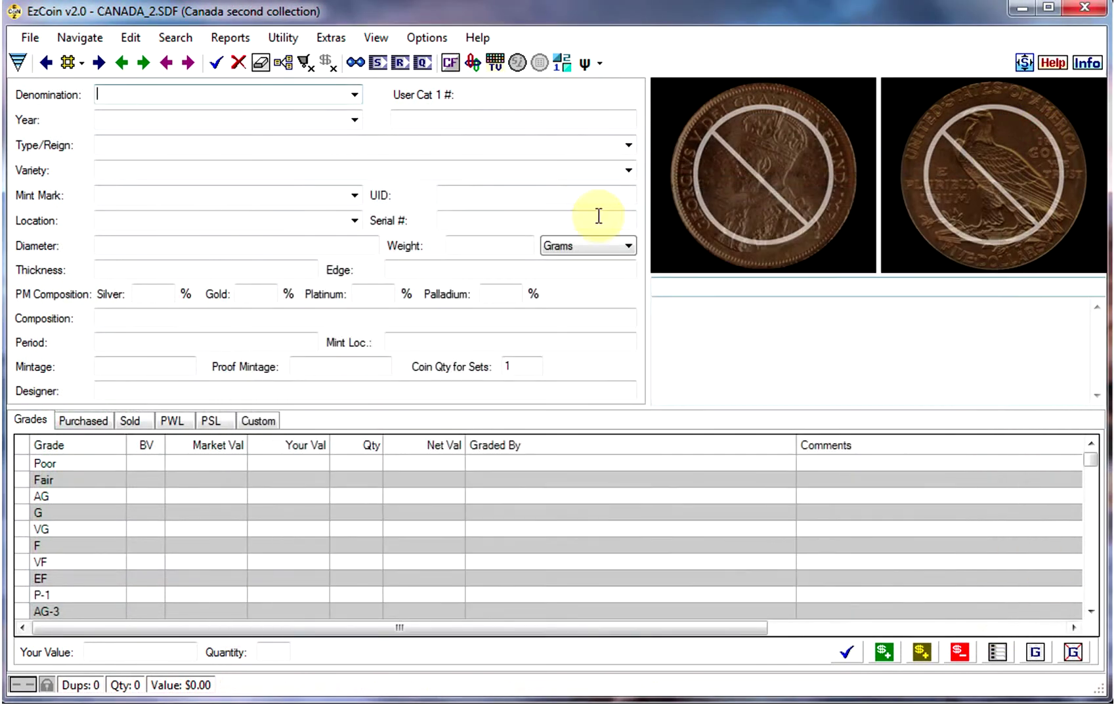
# Show the Quick Stats 1 report for all inventoried data in CANADA_2, review the quantities and net values, and close it
pyautogui.click(424, 62)
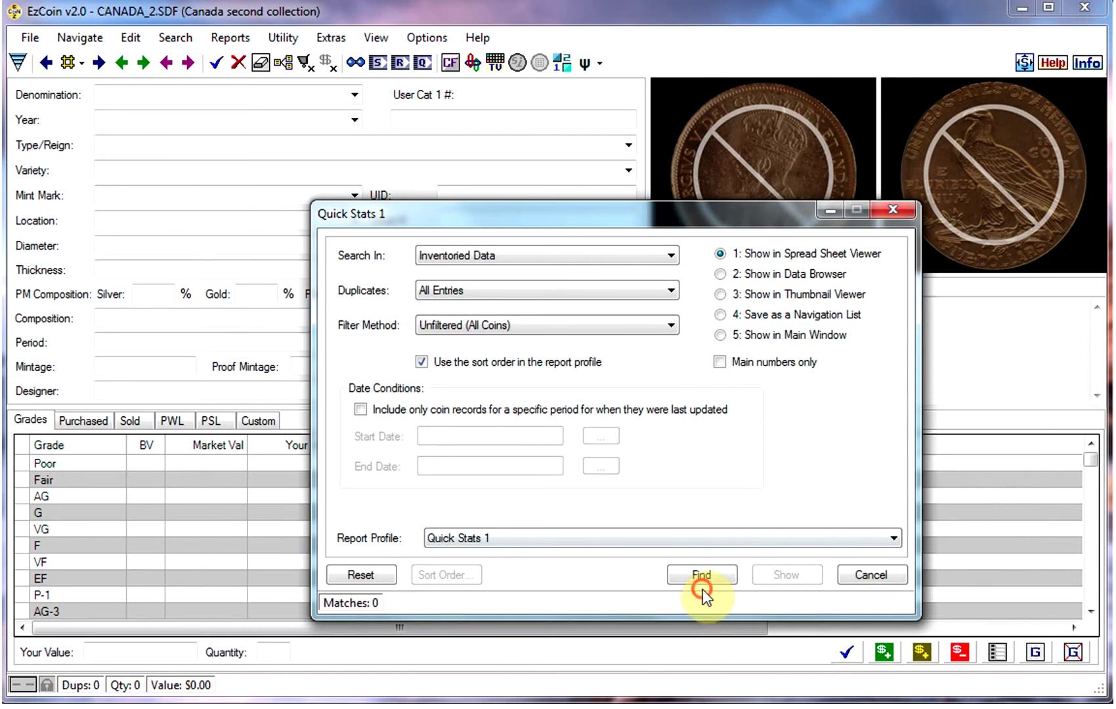
pyautogui.click(700, 584)
pyautogui.click(785, 577)
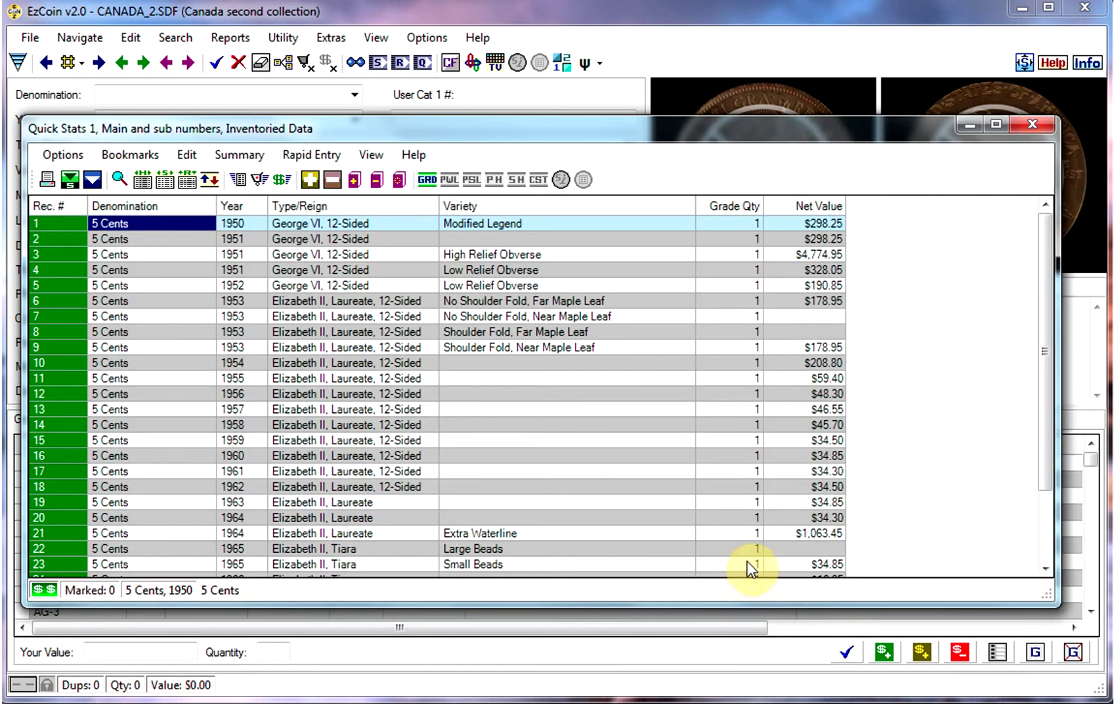
pyautogui.scroll(-2, 855, 535)
pyautogui.scroll(2, 1023, 460)
pyautogui.click(1032, 124)
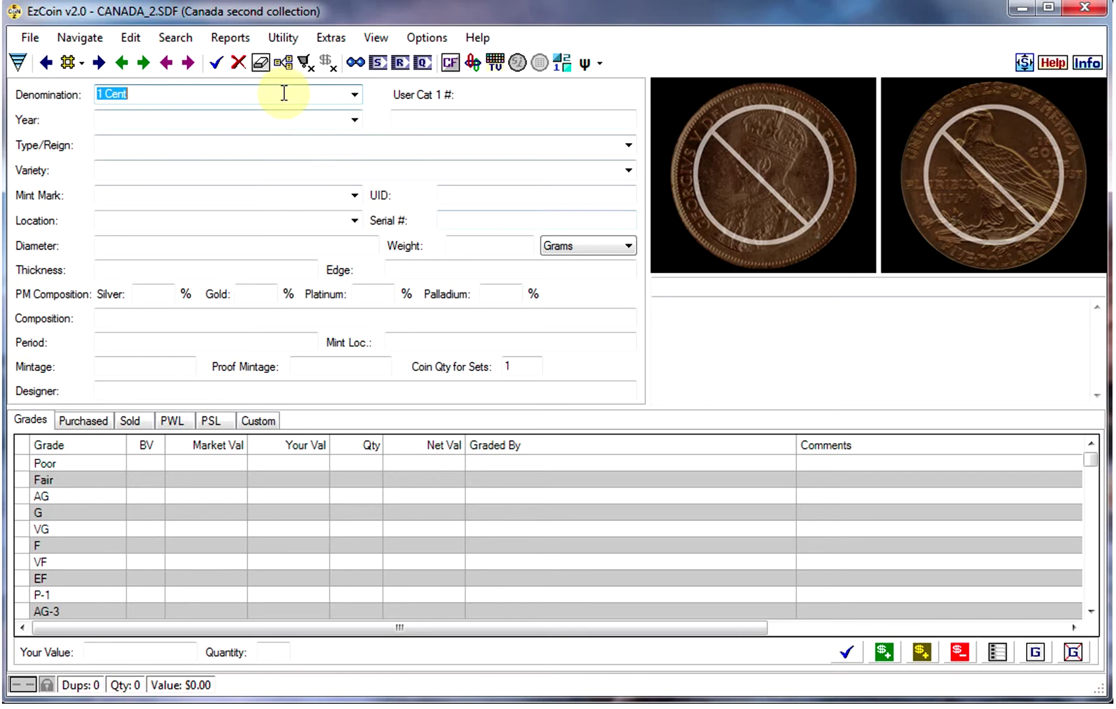
# Show the basic Grand Totals Report for all files, compare the CANADA and CANADA_2 totals, and close it
pyautogui.click(240, 41)
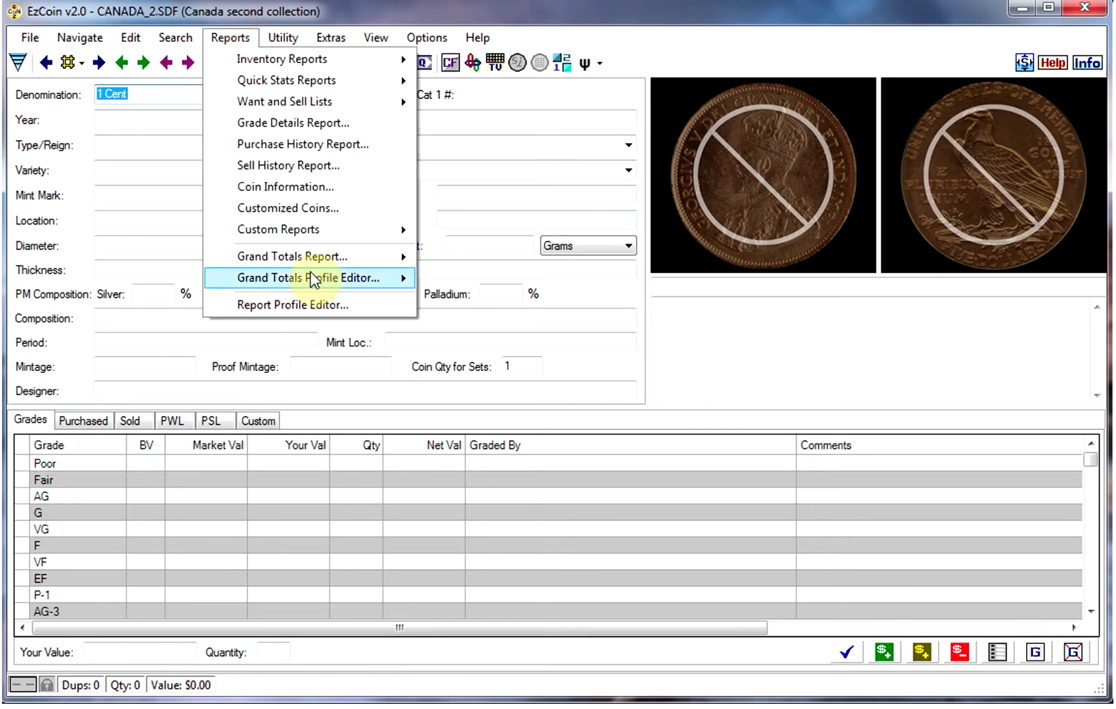
pyautogui.moveTo(317, 255)
pyautogui.click(472, 262)
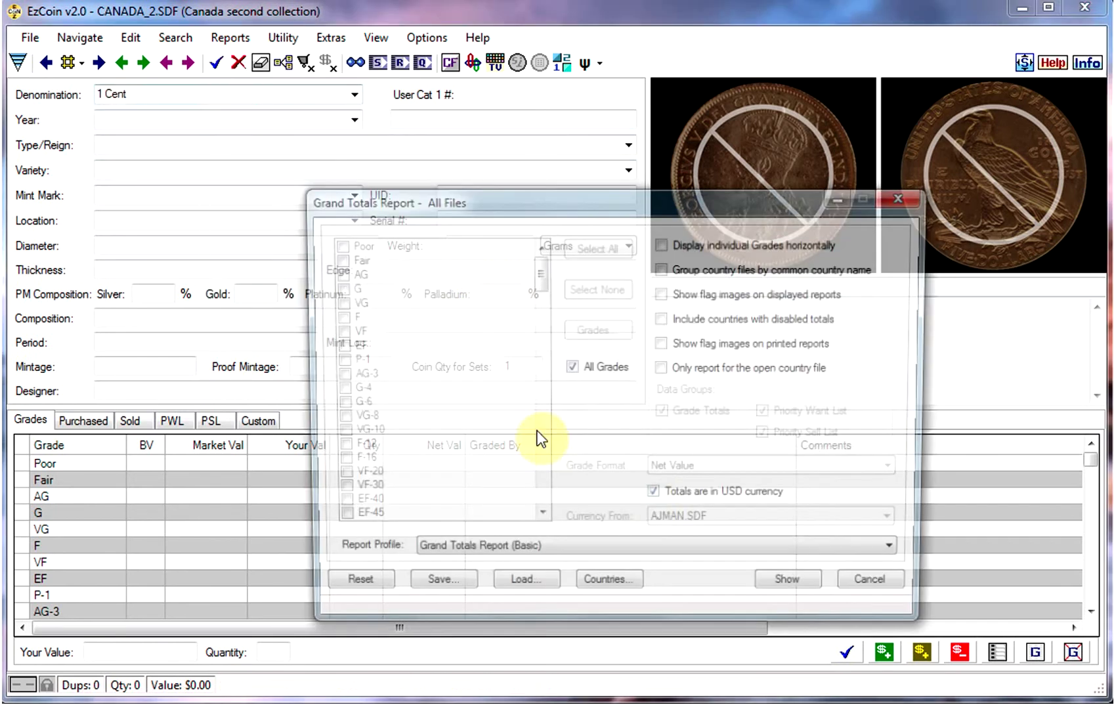
pyautogui.click(792, 581)
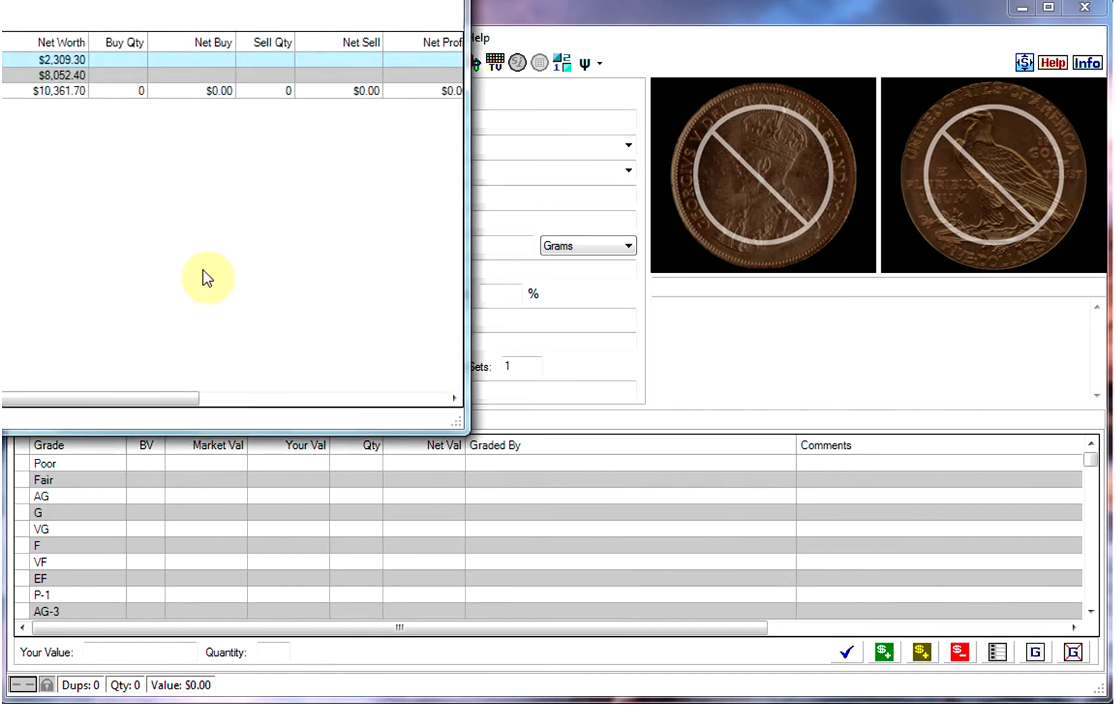
pyautogui.moveTo(72, 0); pyautogui.dragTo(472, 167)
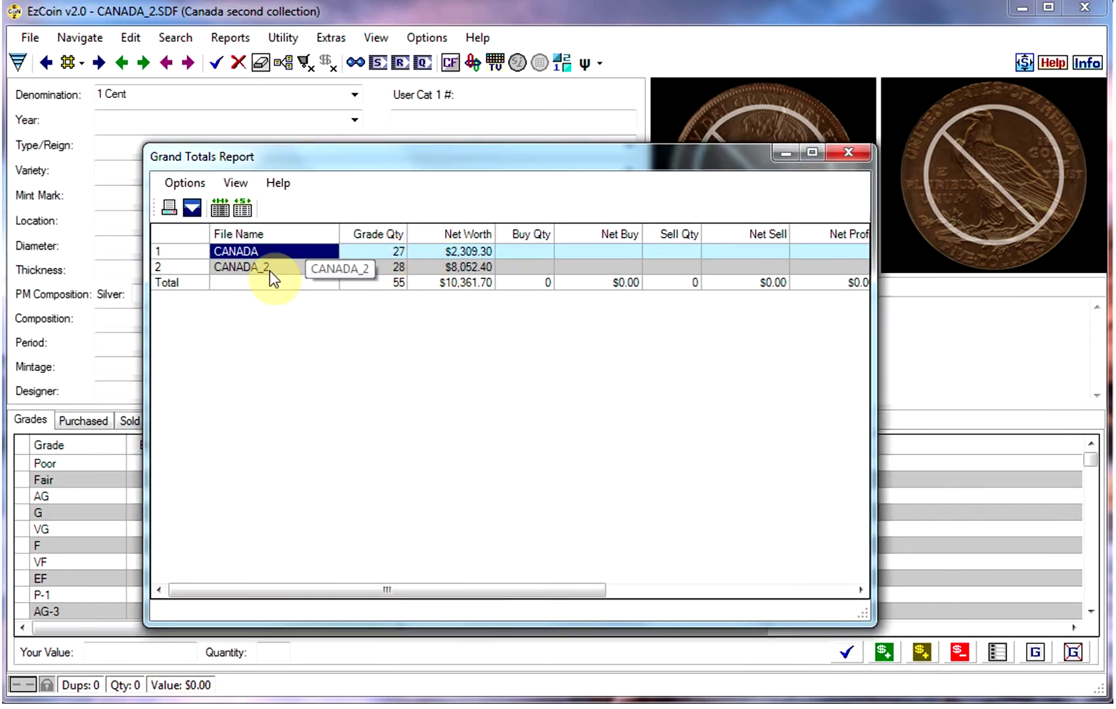
pyautogui.click(848, 152)
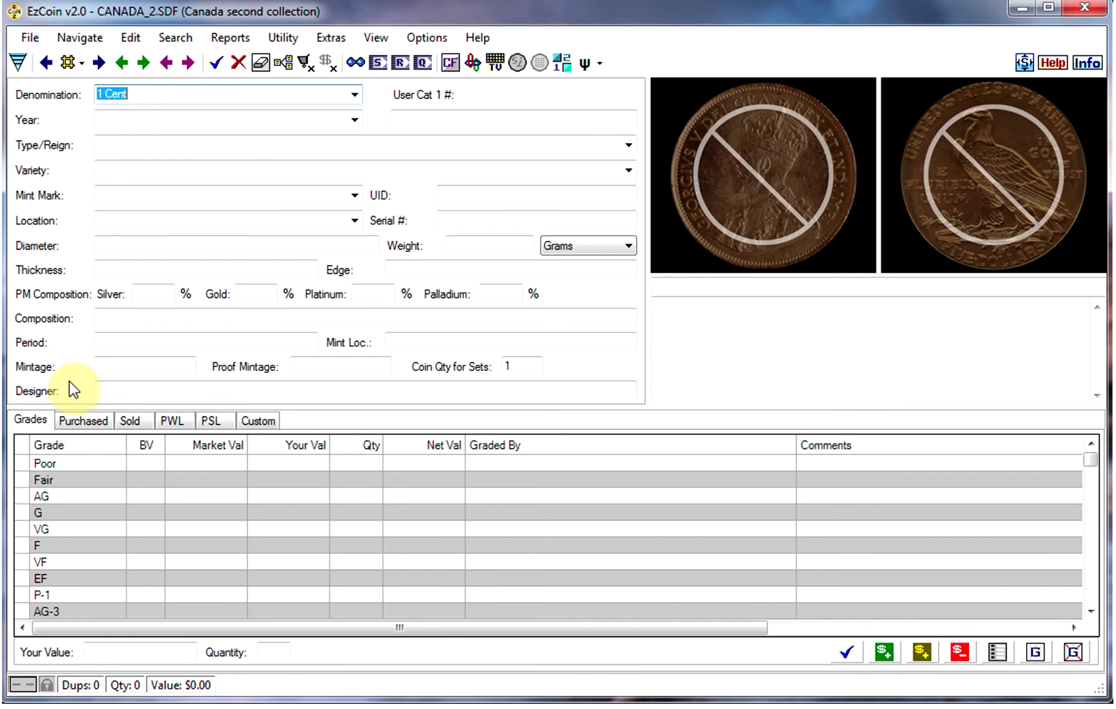
# Close the CANADA_2 country file and open the utility for merging two country files
pyautogui.click(28, 38)
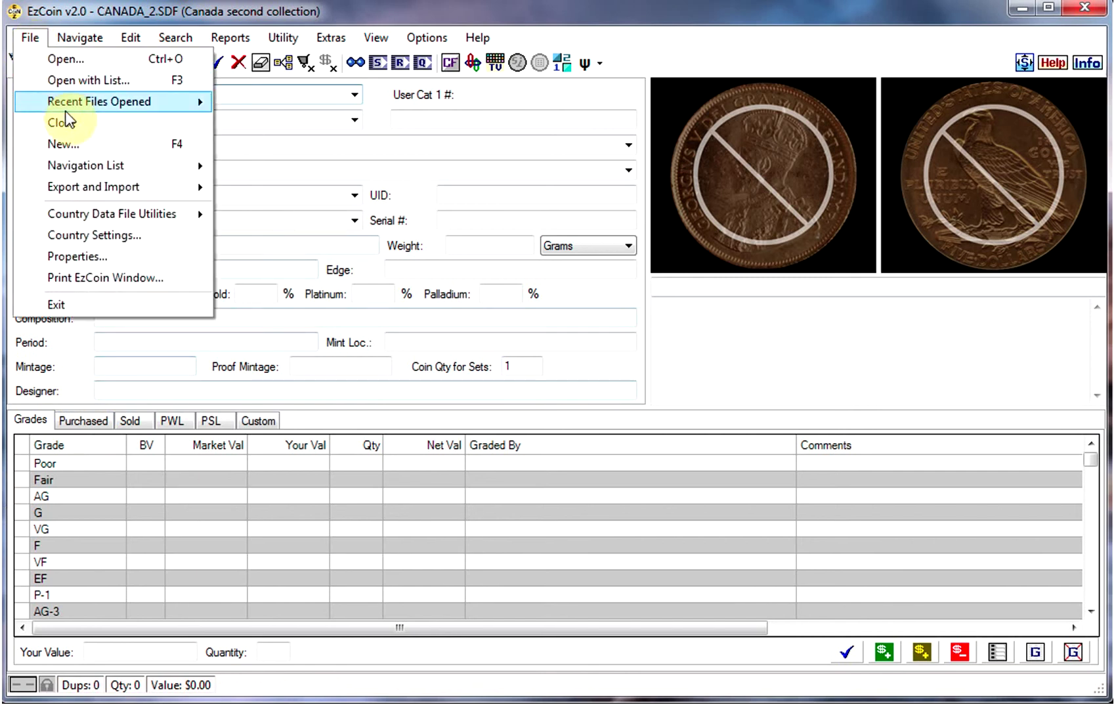
pyautogui.click(67, 121)
pyautogui.click(29, 38)
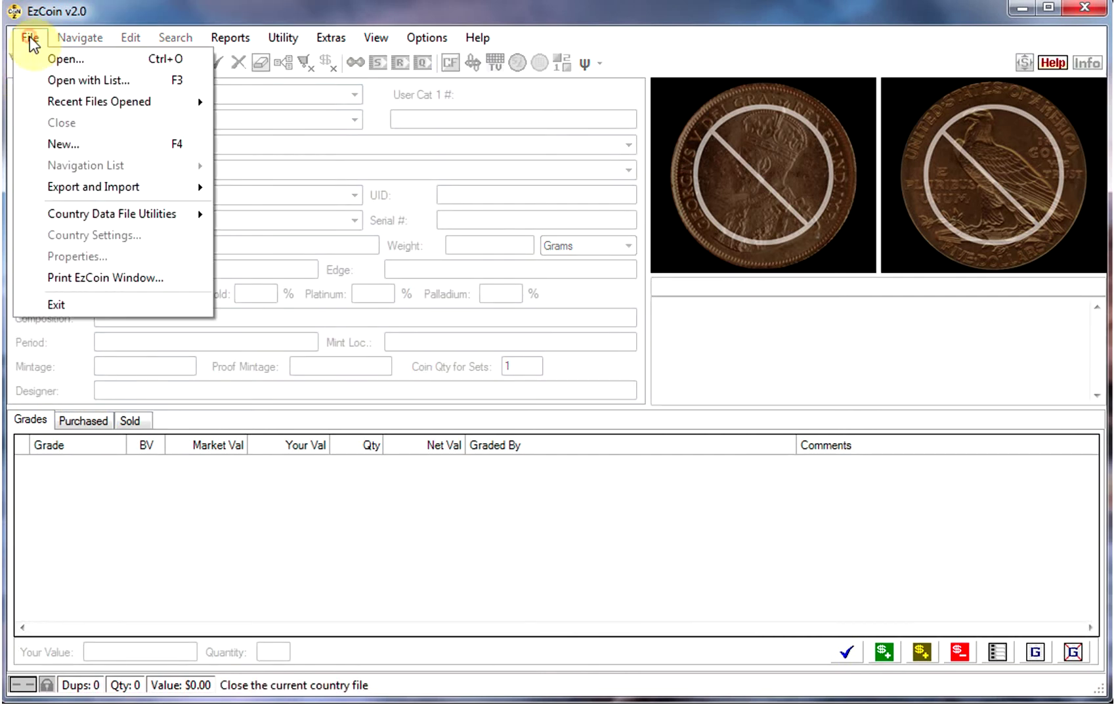
pyautogui.moveTo(203, 216)
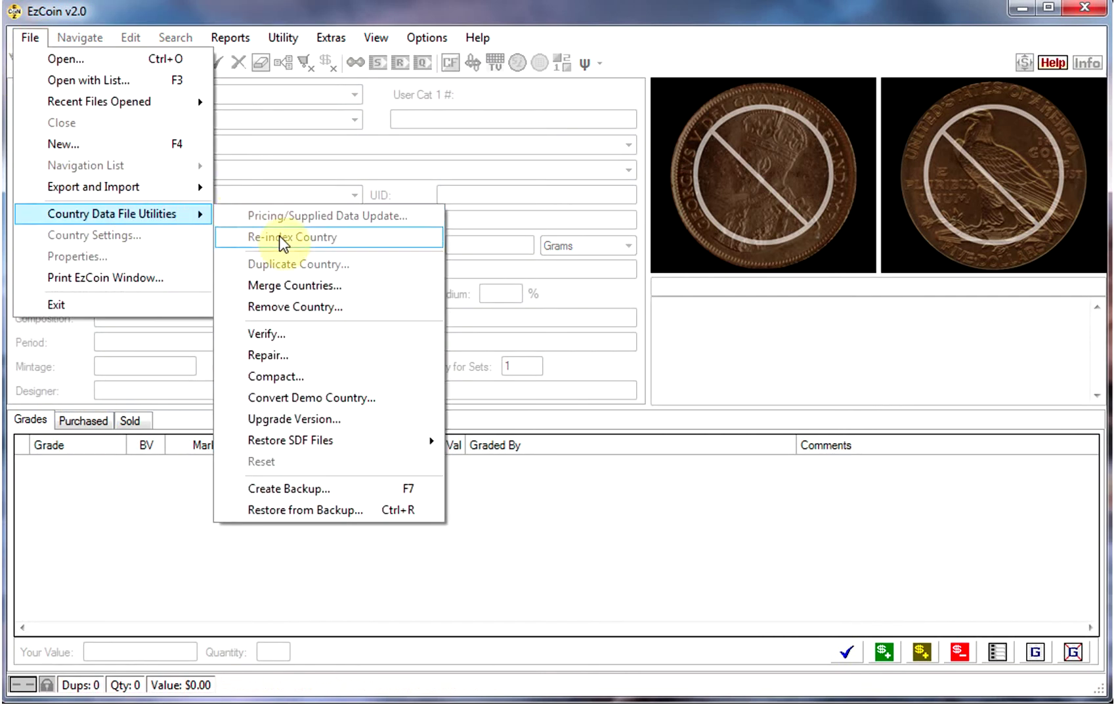
pyautogui.click(295, 286)
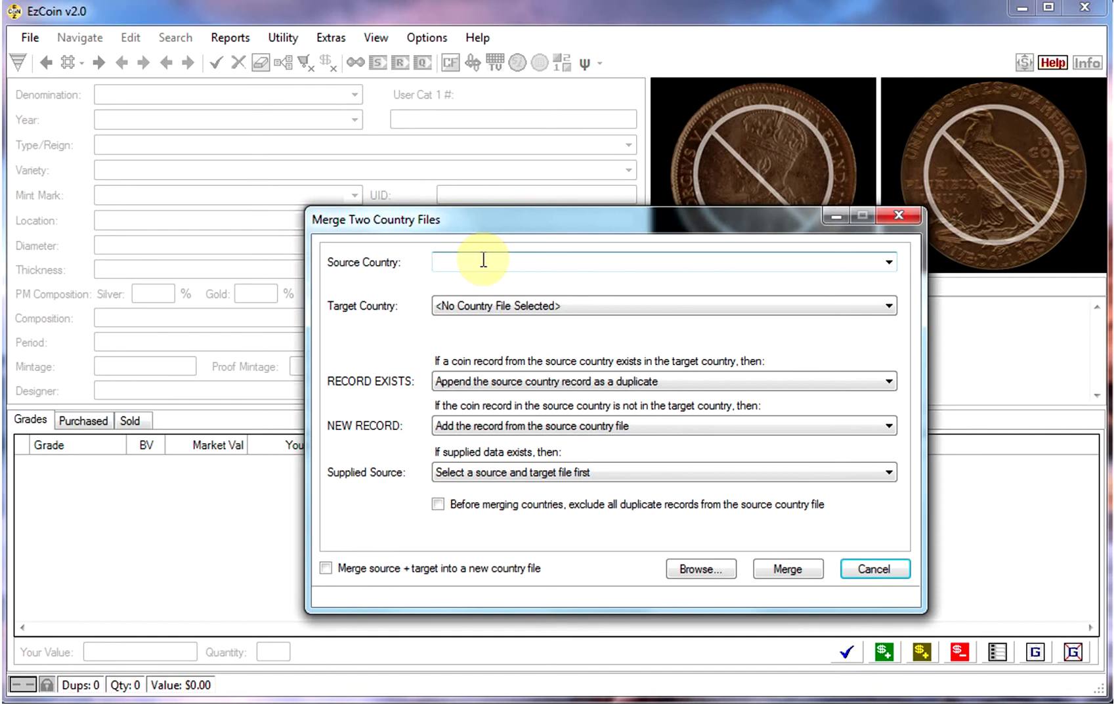
# Merge the source country CANADA_2.SDF into the target country CANADA.sdf with the default record options, and confirm the merge
pyautogui.click(888, 262)
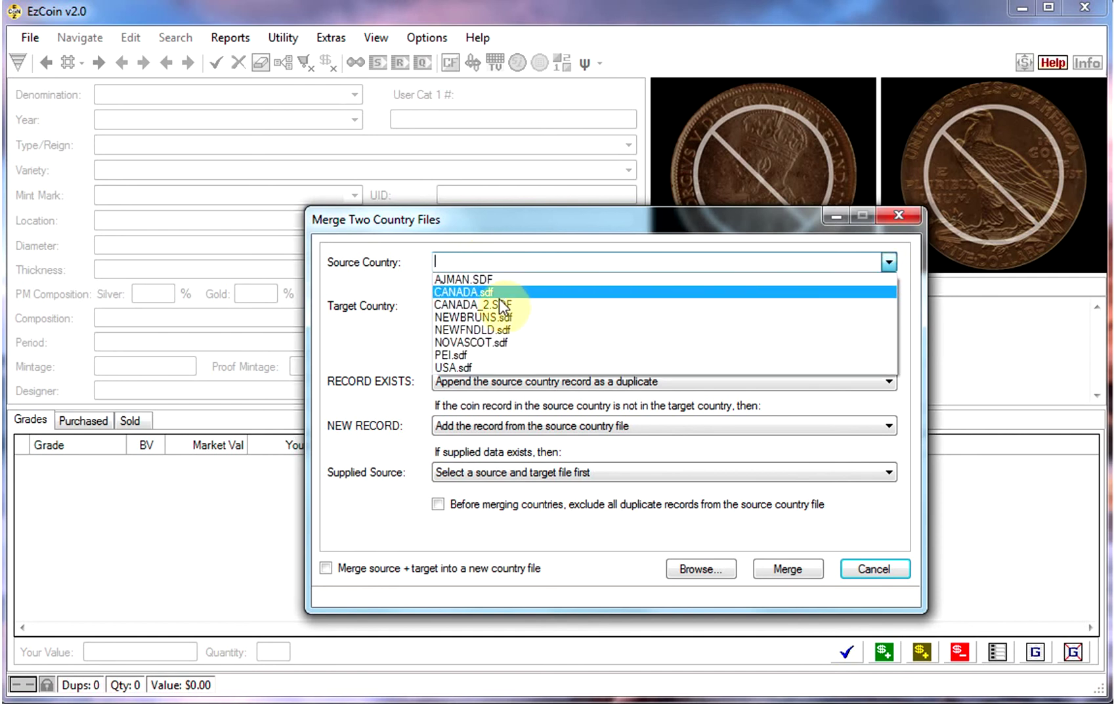
pyautogui.click(497, 304)
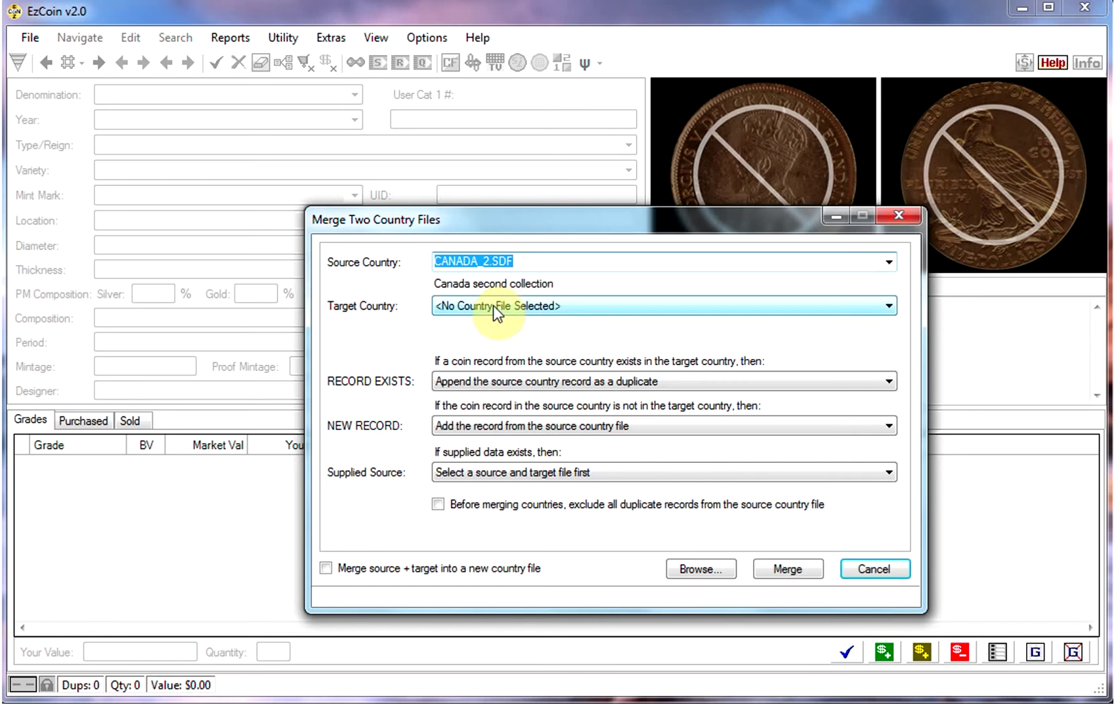
pyautogui.click(492, 305)
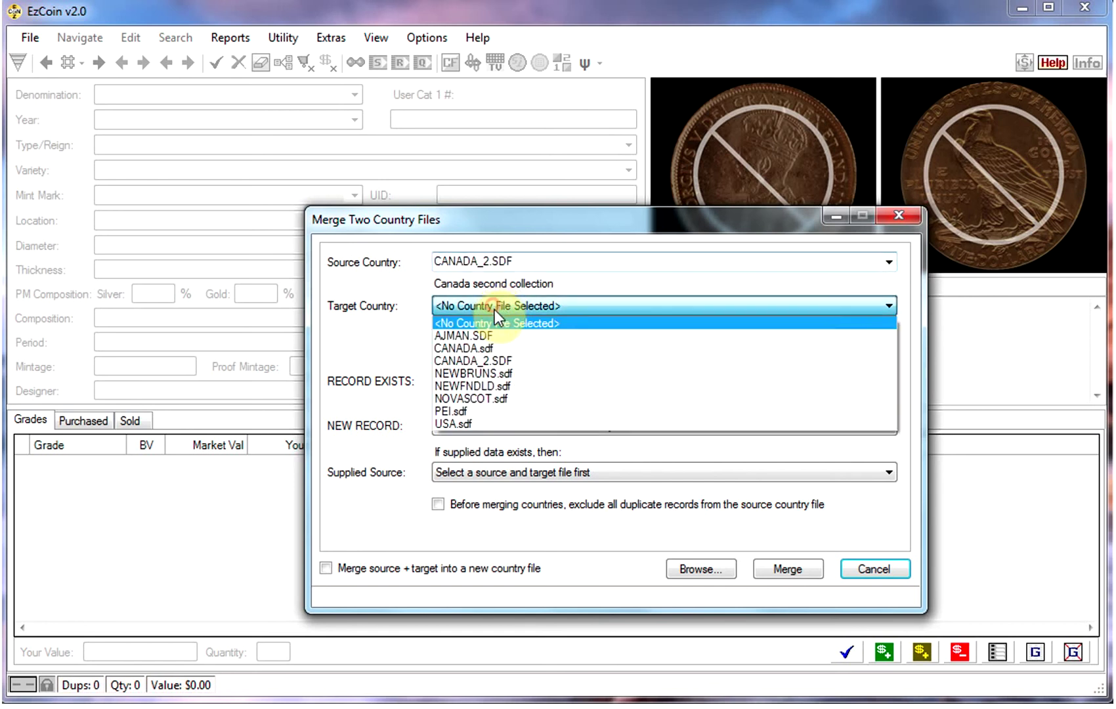
pyautogui.click(485, 350)
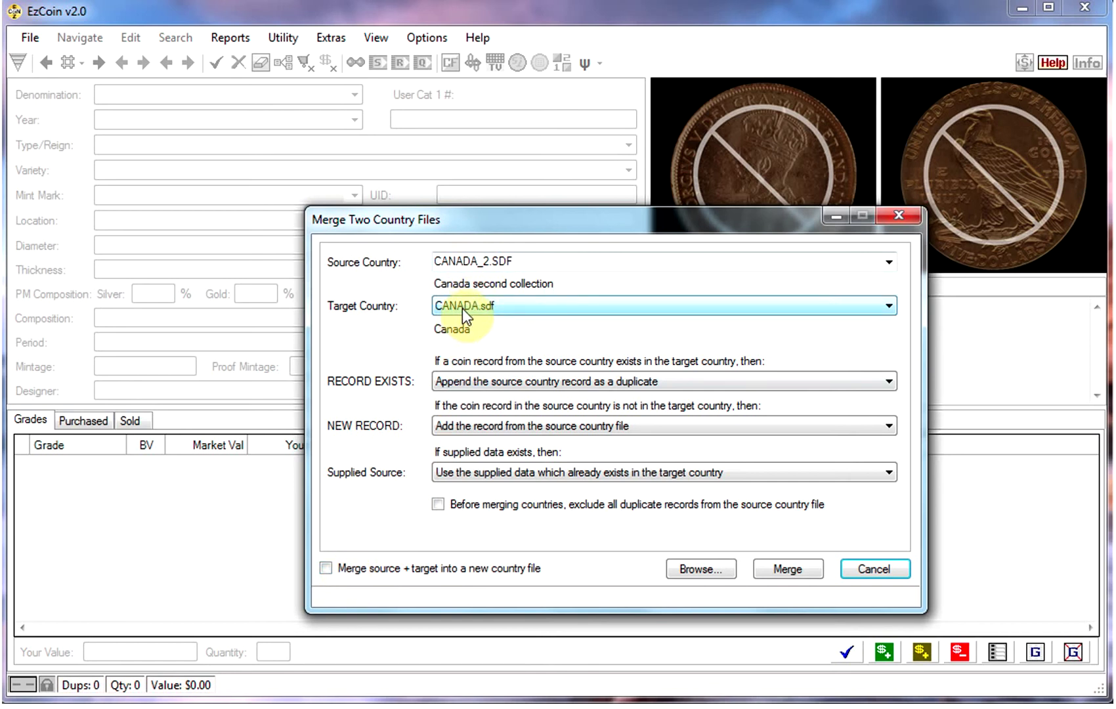
pyautogui.click(787, 569)
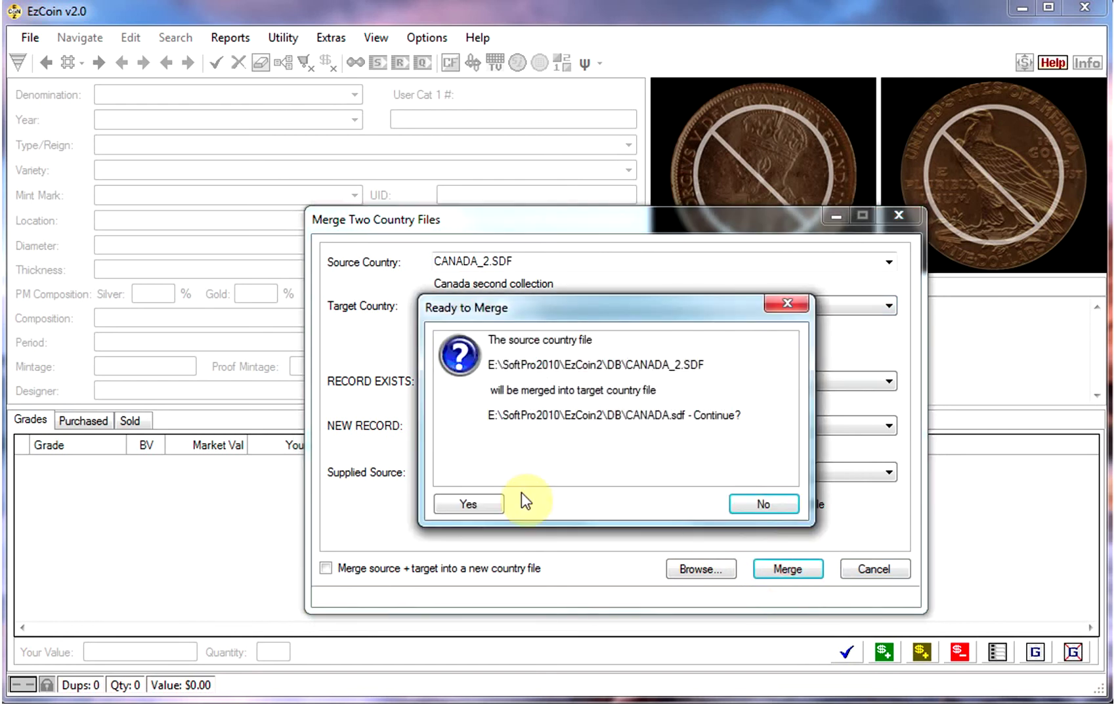
pyautogui.click(467, 504)
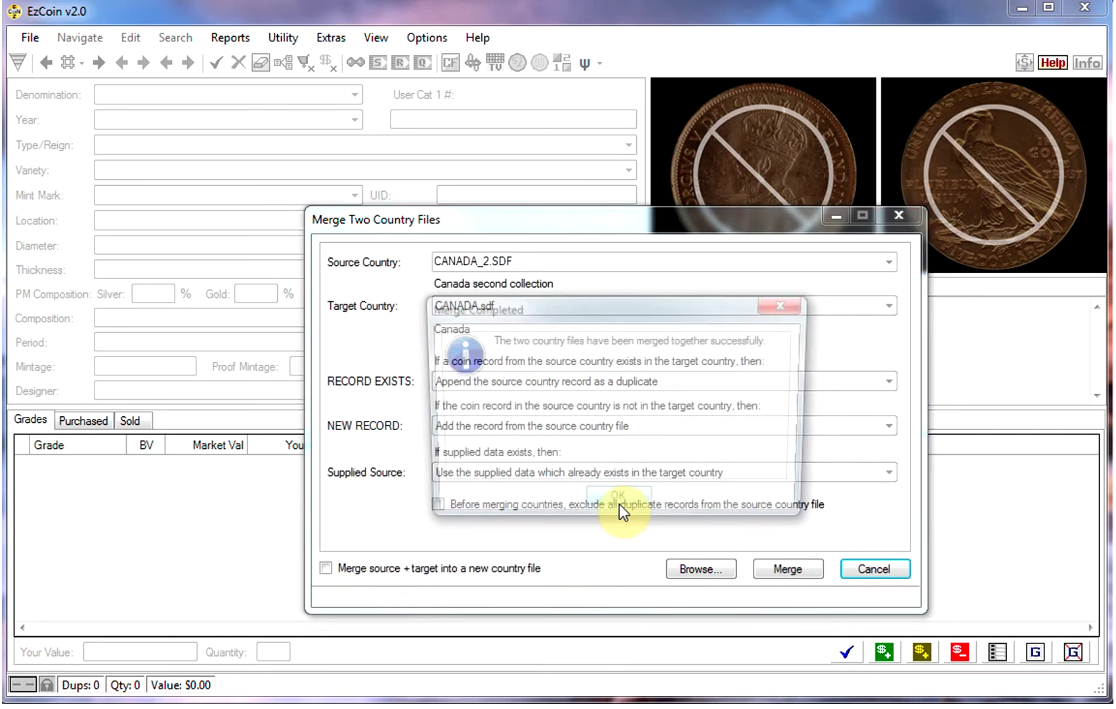
# Close the completed merge utility and reopen the recently used CANADA.SDF country file
pyautogui.click(620, 502)
pyautogui.click(855, 568)
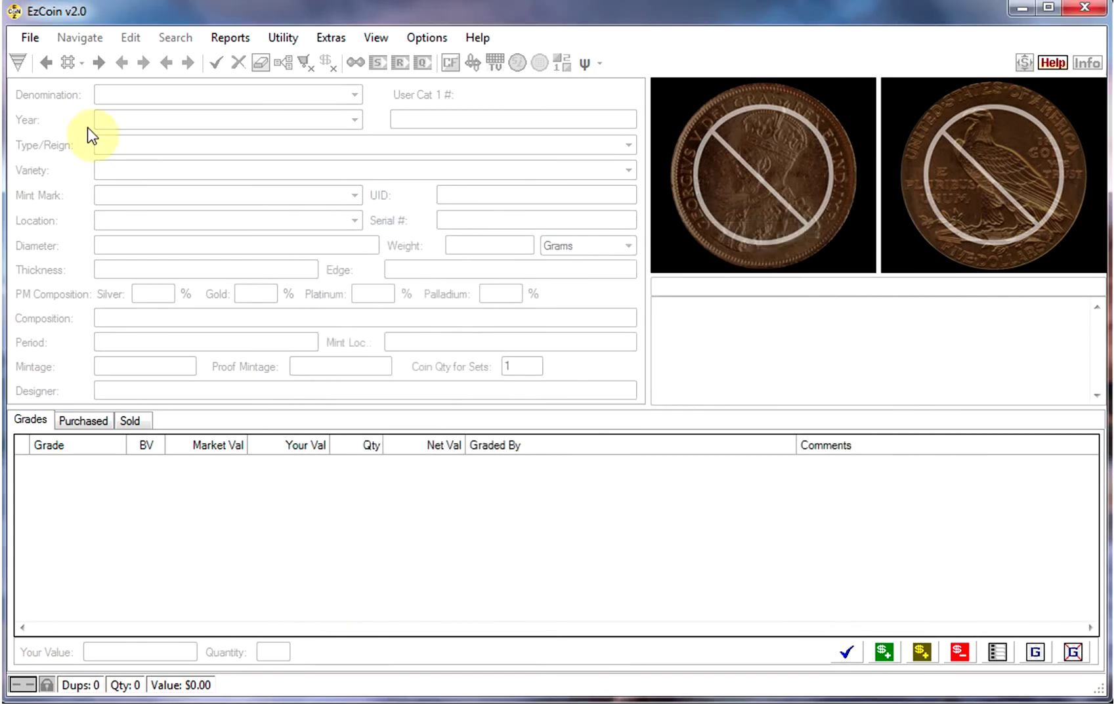
pyautogui.click(29, 38)
pyautogui.moveTo(79, 103)
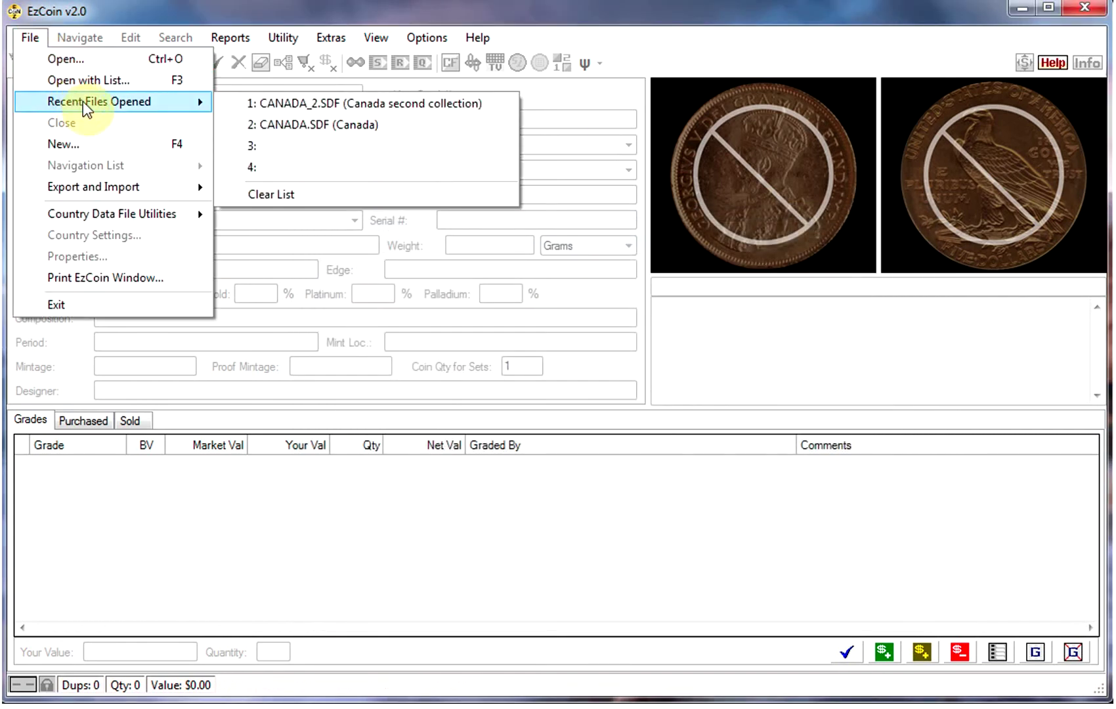
pyautogui.click(281, 124)
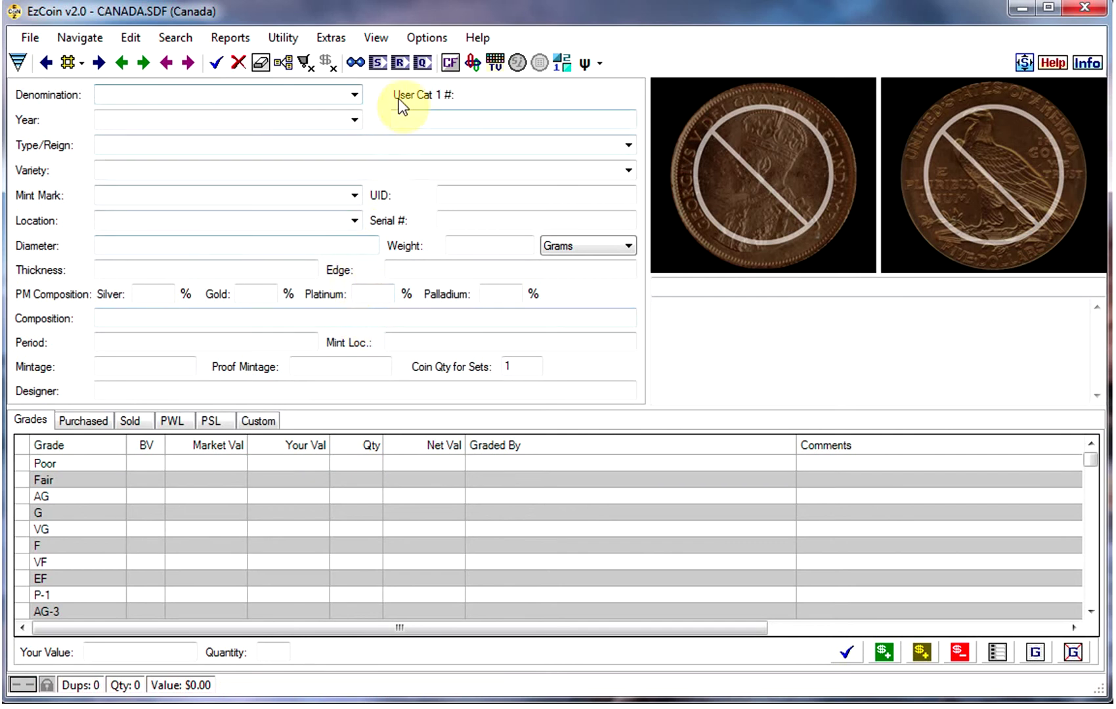
# Find all inventoried coins in CANADA with the unfiltered Quick Stats 1 report and show them in the Spread Sheet Viewer
pyautogui.click(420, 67)
pyautogui.click(685, 574)
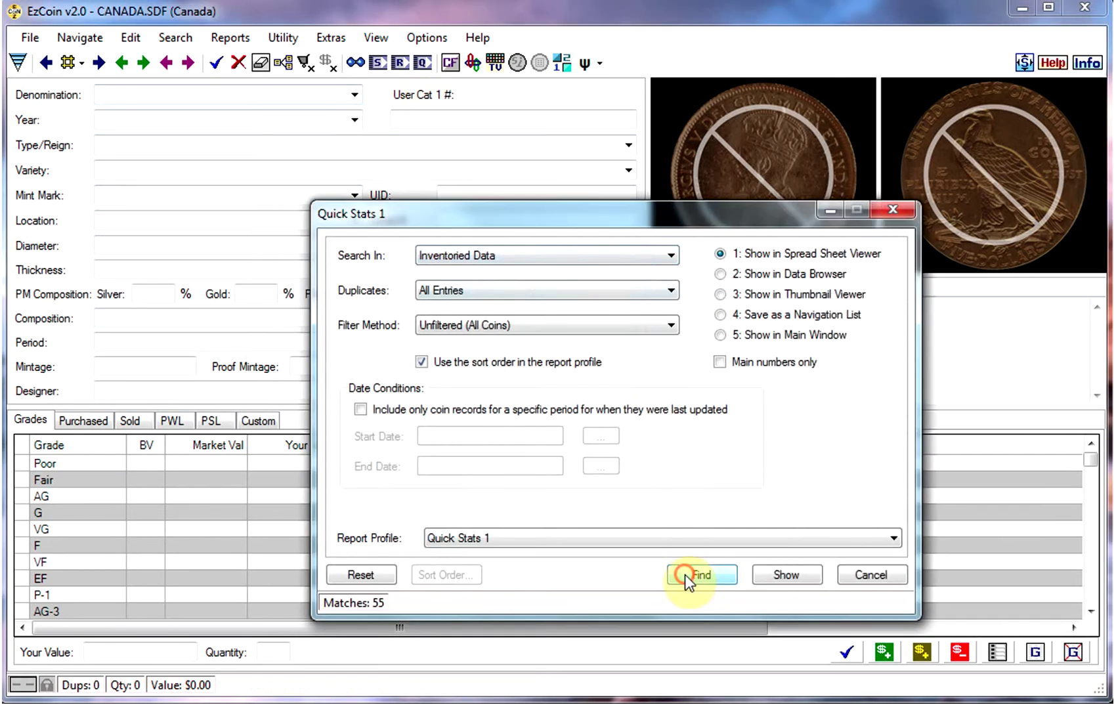
pyautogui.click(786, 575)
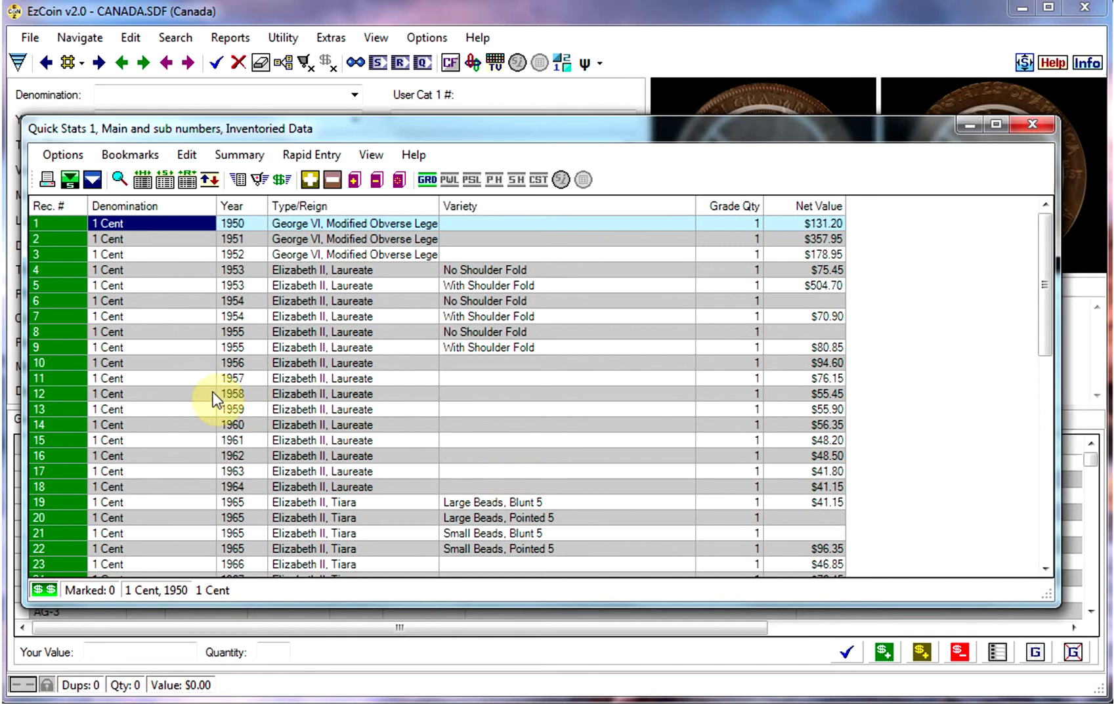
# Turn on coin images in the Quick Stats 1 report and review the merged records, viewing the 1958 5 Cents coin
pyautogui.click(136, 377)
pyautogui.scroll(-8, 148, 381)
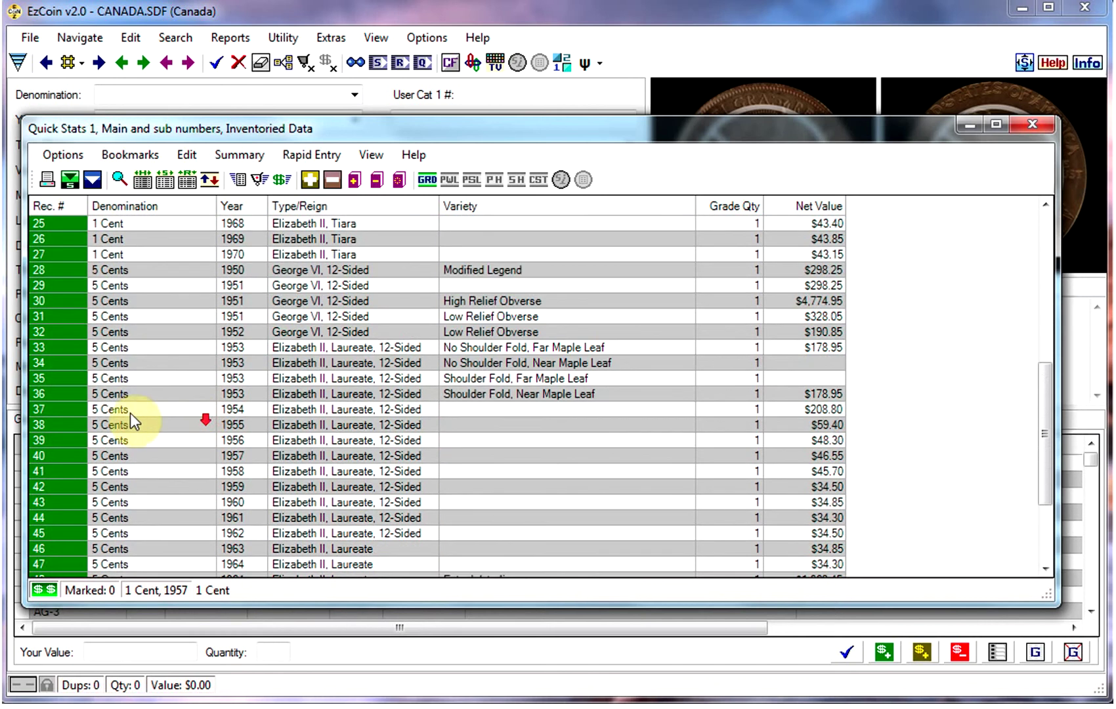
pyautogui.hotkey('ctrl', 'i')
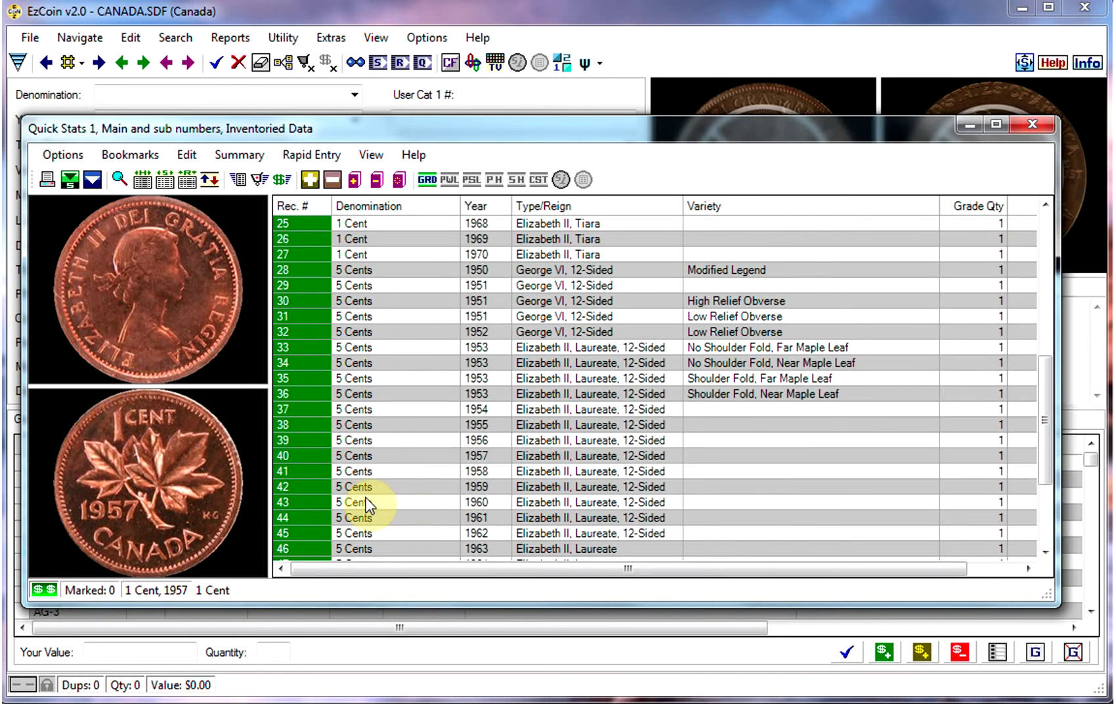
pyautogui.click(361, 471)
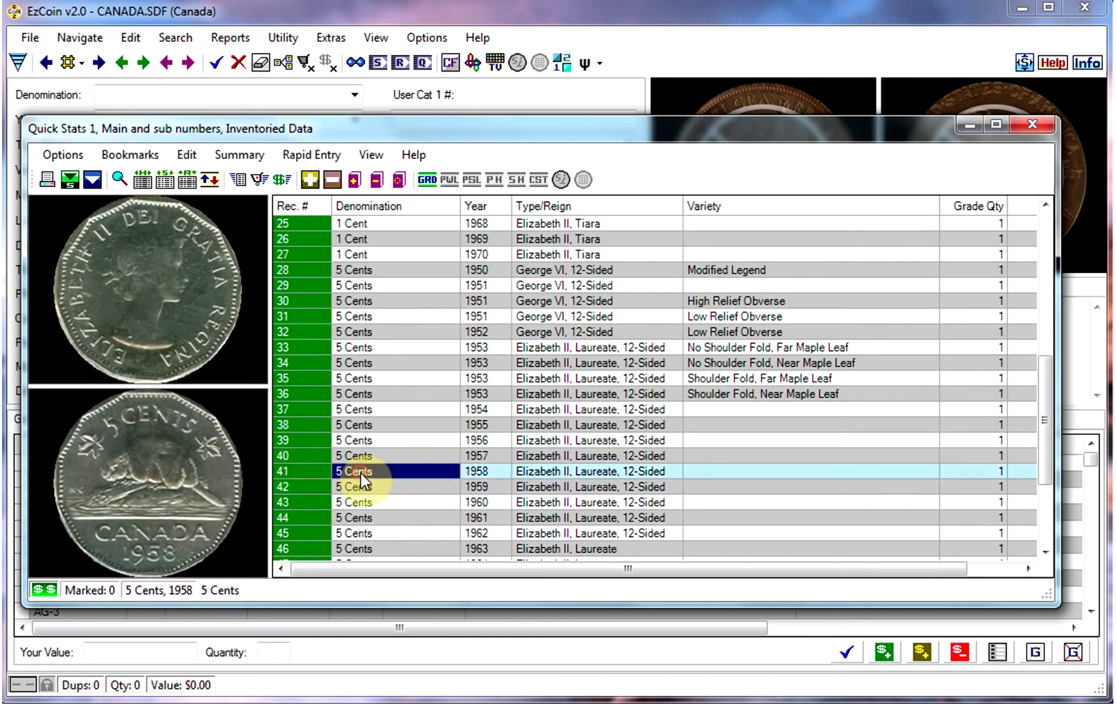
pyautogui.scroll(-4, 384, 458)
pyautogui.scroll(4, 384, 457)
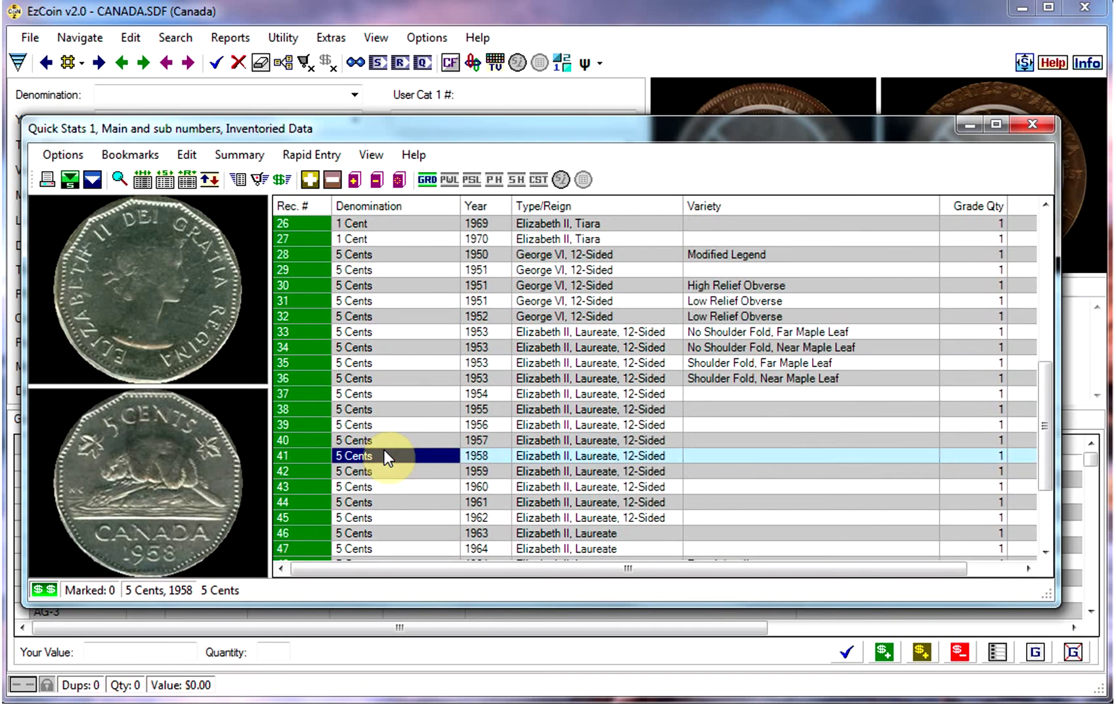